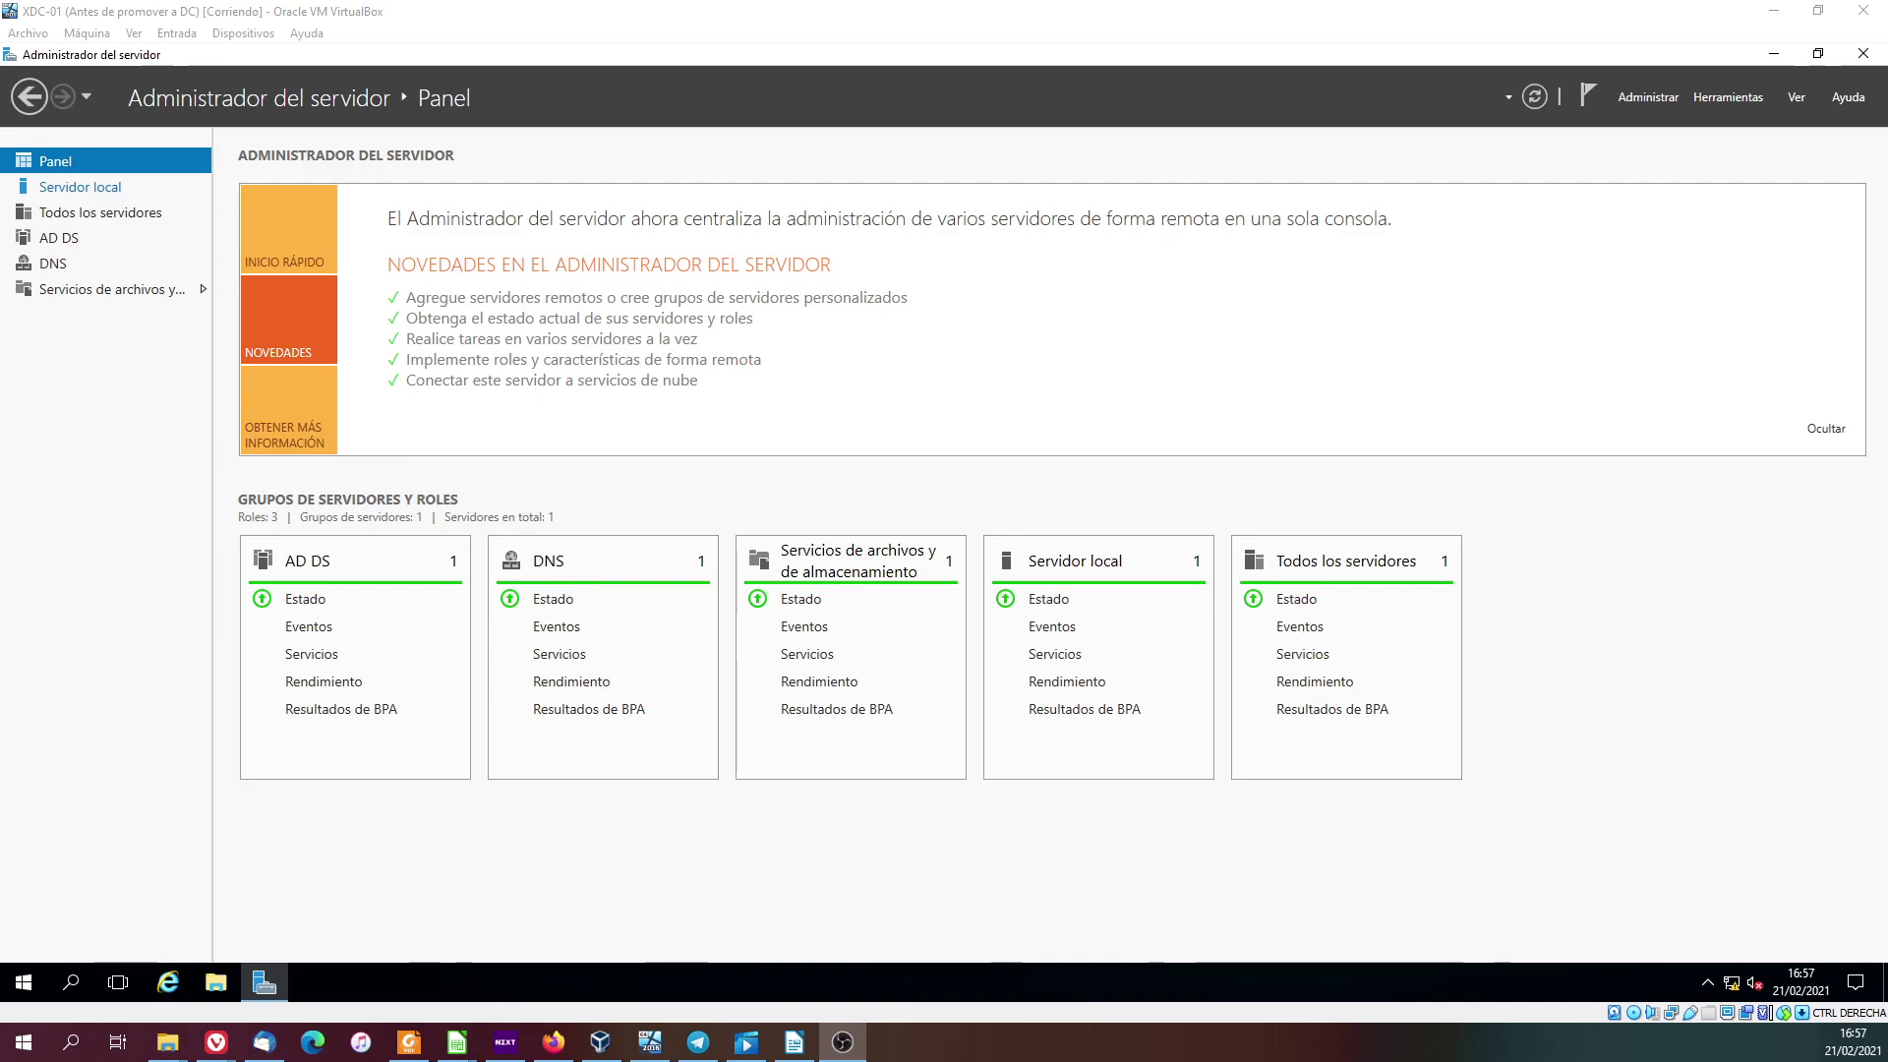
# - Switch to the VirtualBox manager and start cloning the powered-off "Windows 10 - Plantilla" virtual machine
pyautogui.click(600, 1043)
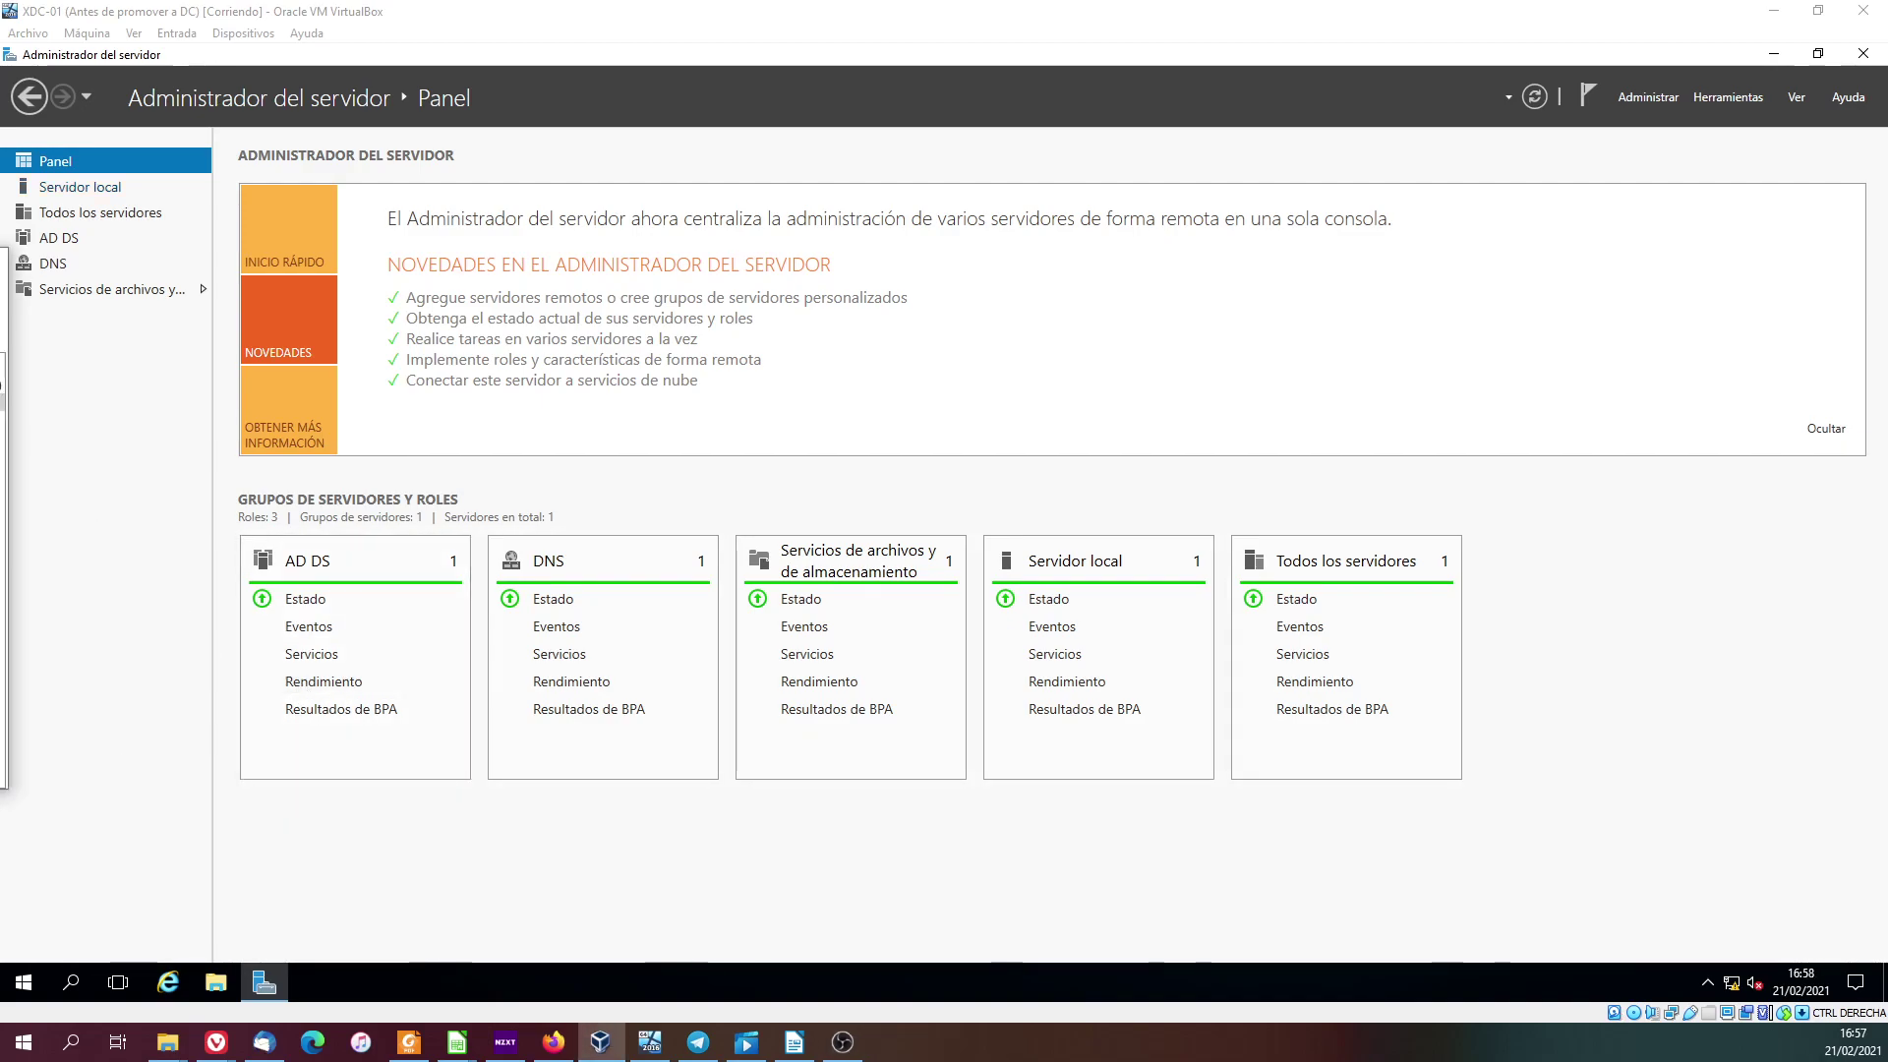
pyautogui.moveTo(0, 263); pyautogui.dragTo(1139, 251)
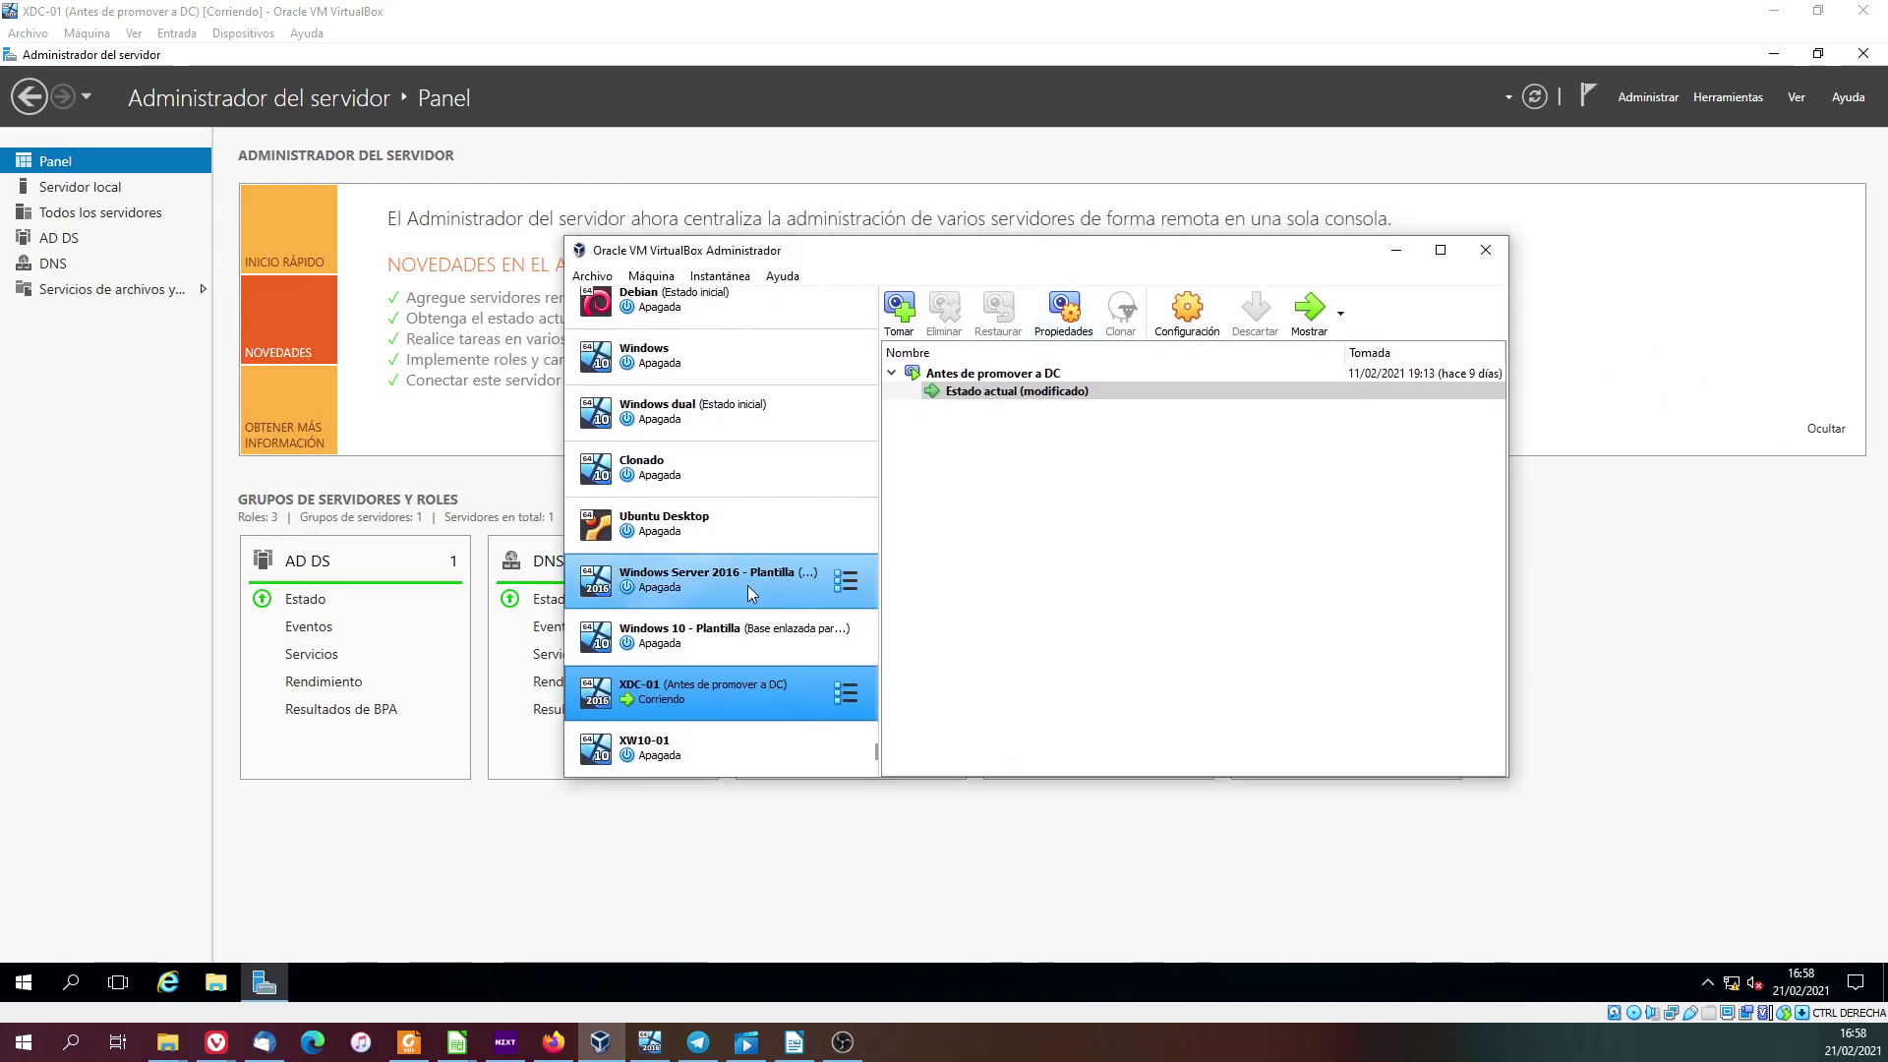
pyautogui.click(659, 637)
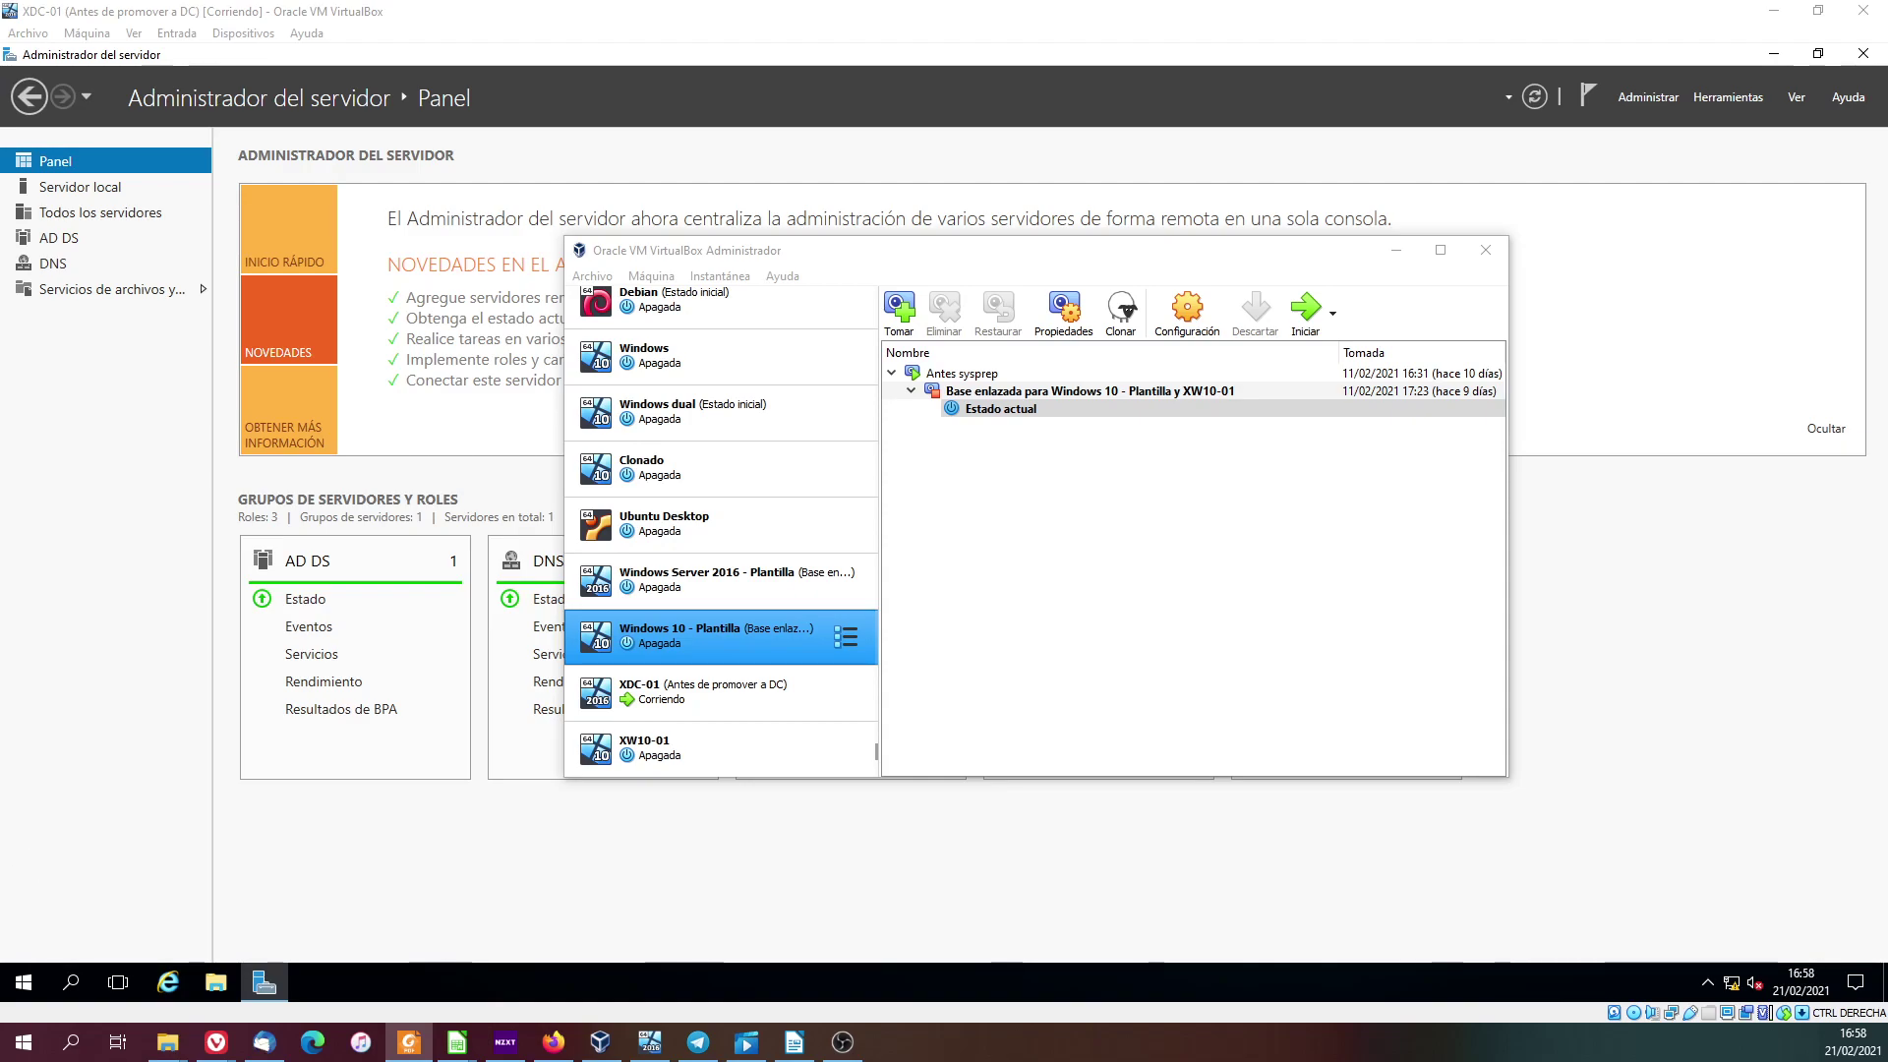
pyautogui.hotkey('alt', 'Tab')
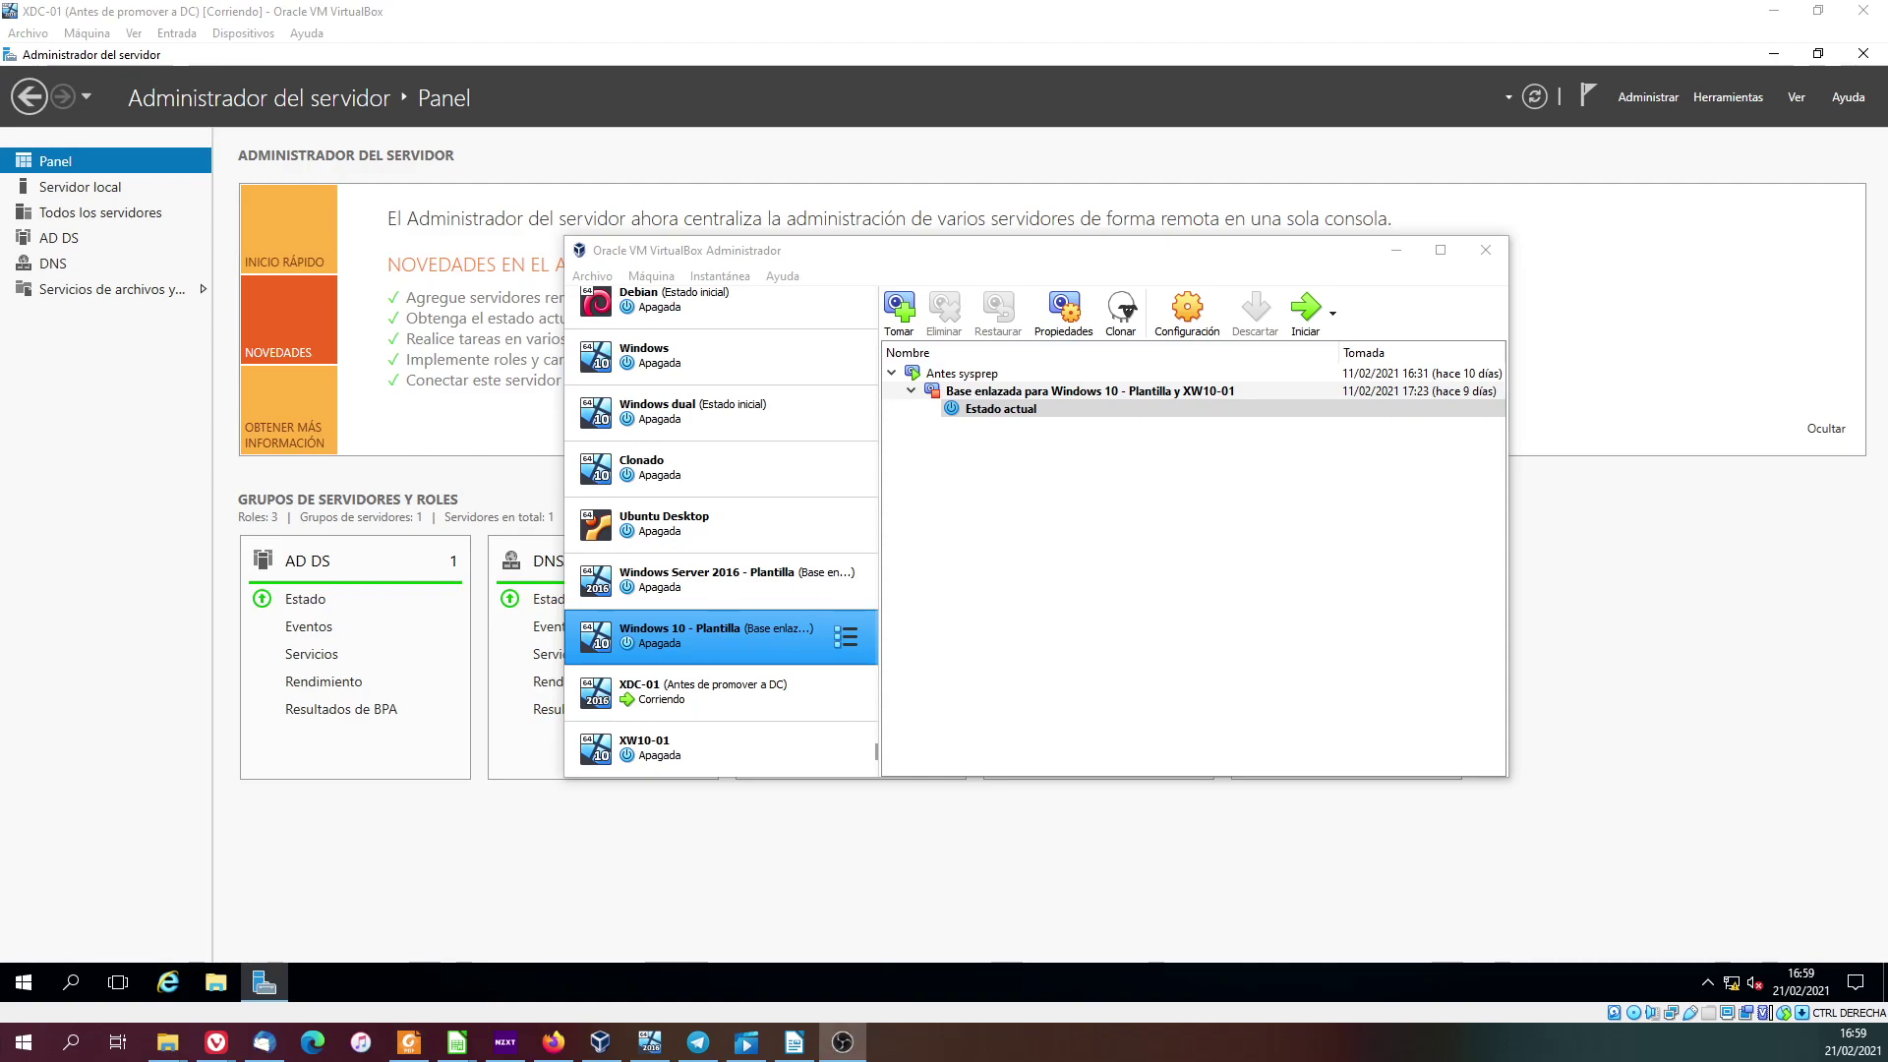
pyautogui.rightClick(693, 637)
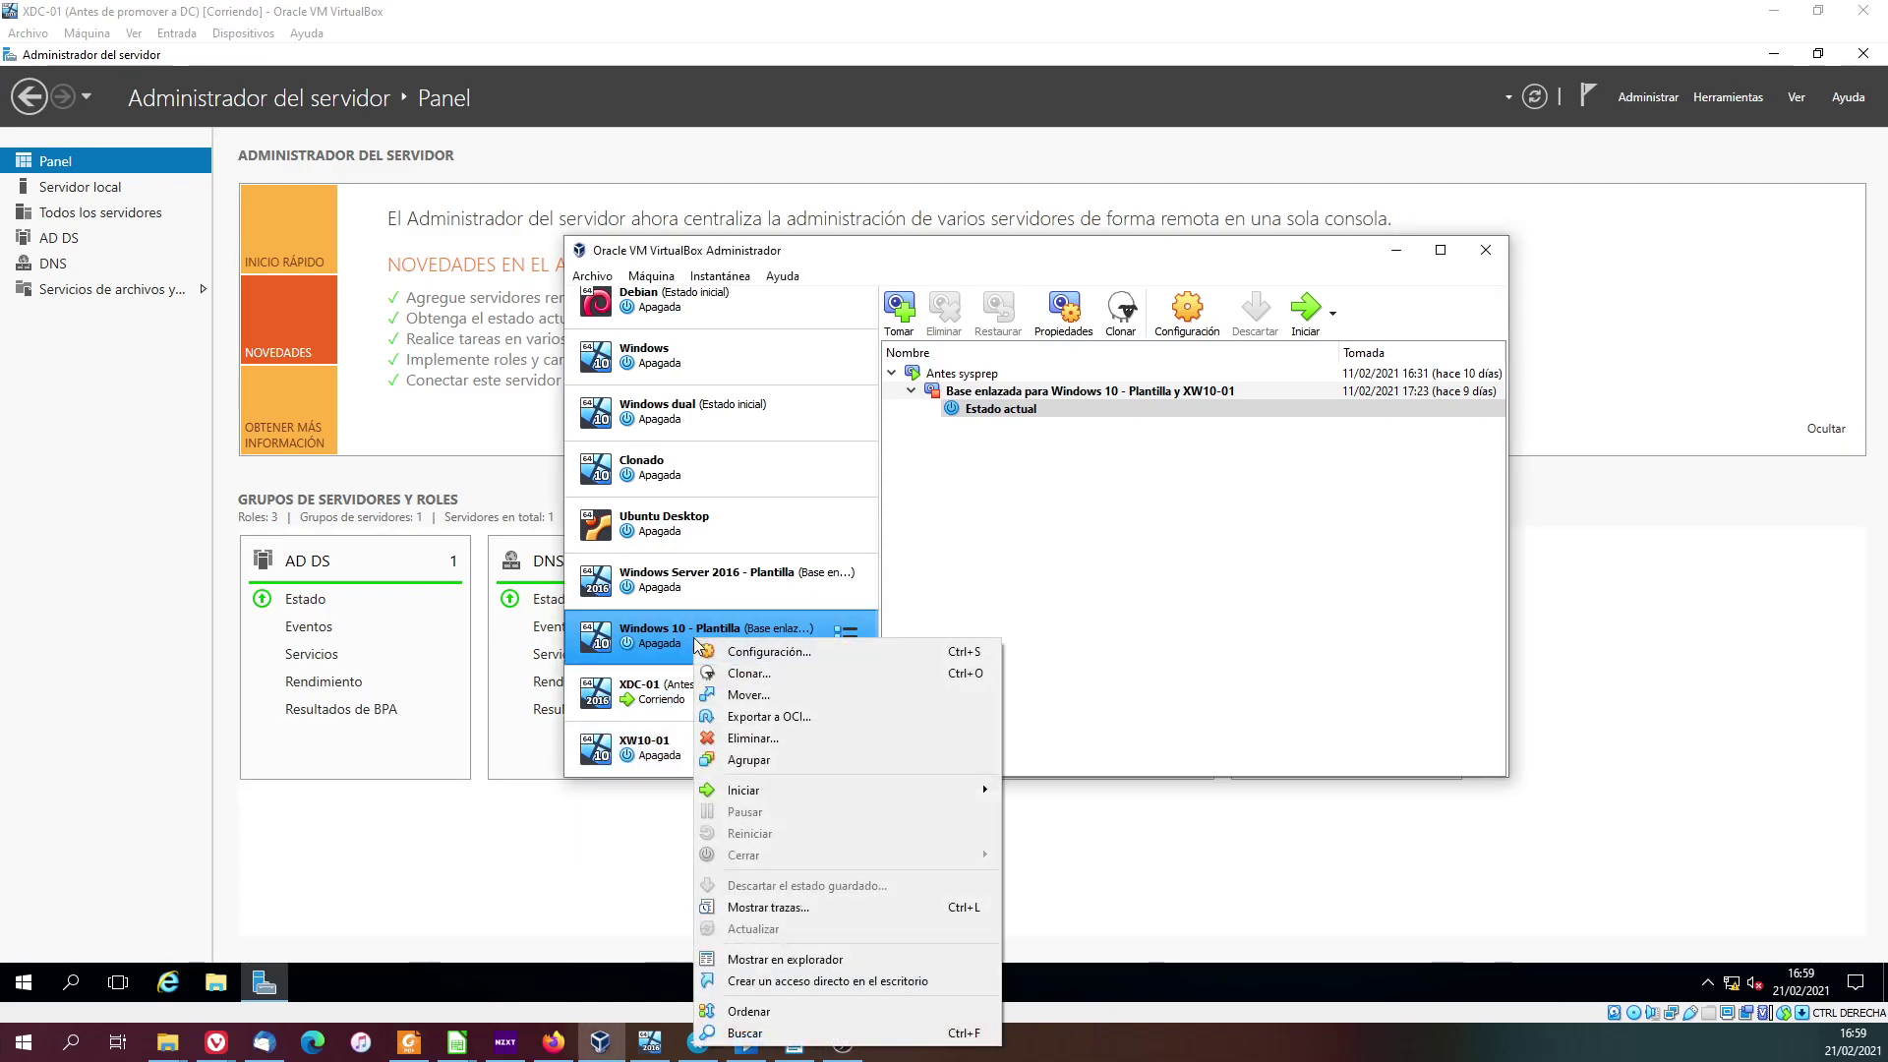
pyautogui.click(749, 673)
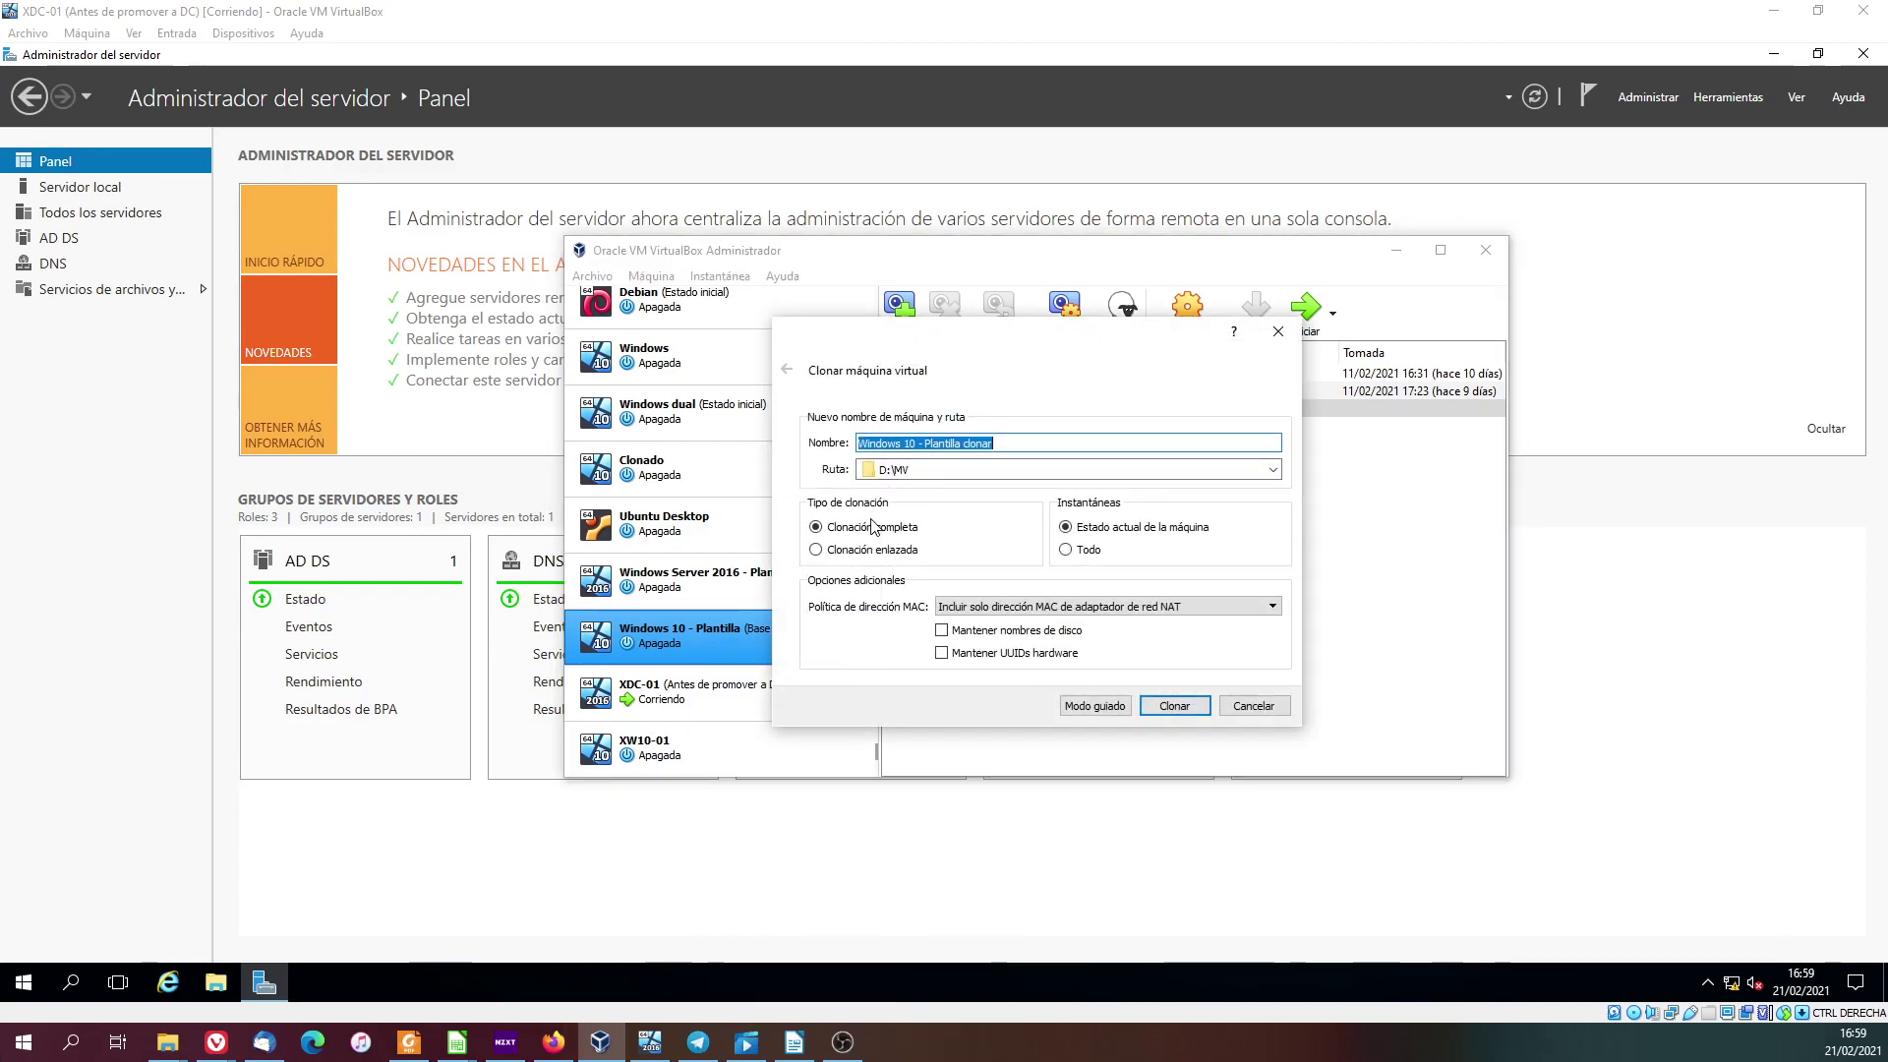
# - Create a linked clone named XW10-02, with the MAC policy "Generar nuevas direcciones MAC para todos los adaptadores de red"
pyautogui.click(822, 550)
pyautogui.tripleClick(935, 443)
pyautogui.doubleClick(935, 444)
pyautogui.tripleClick(935, 443)
pyautogui.write('X')
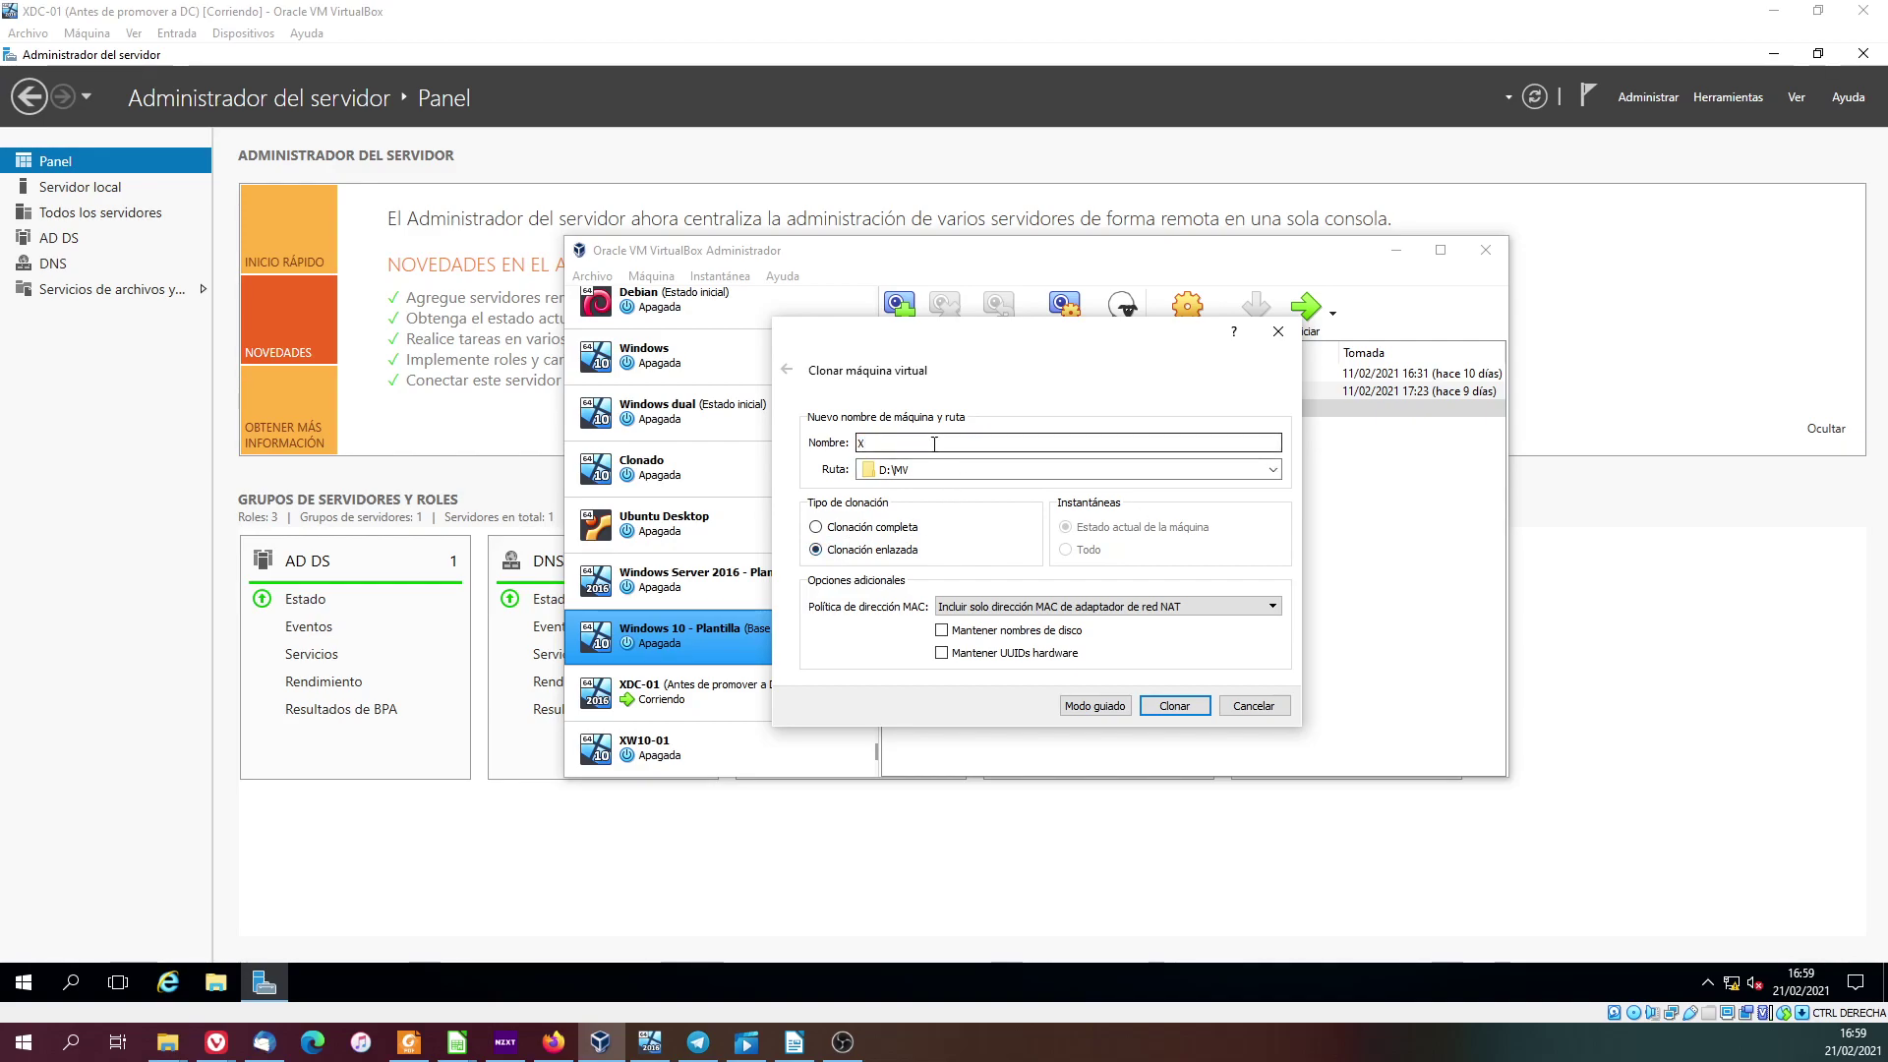
pyautogui.write('W10-02')
pyautogui.click(1023, 606)
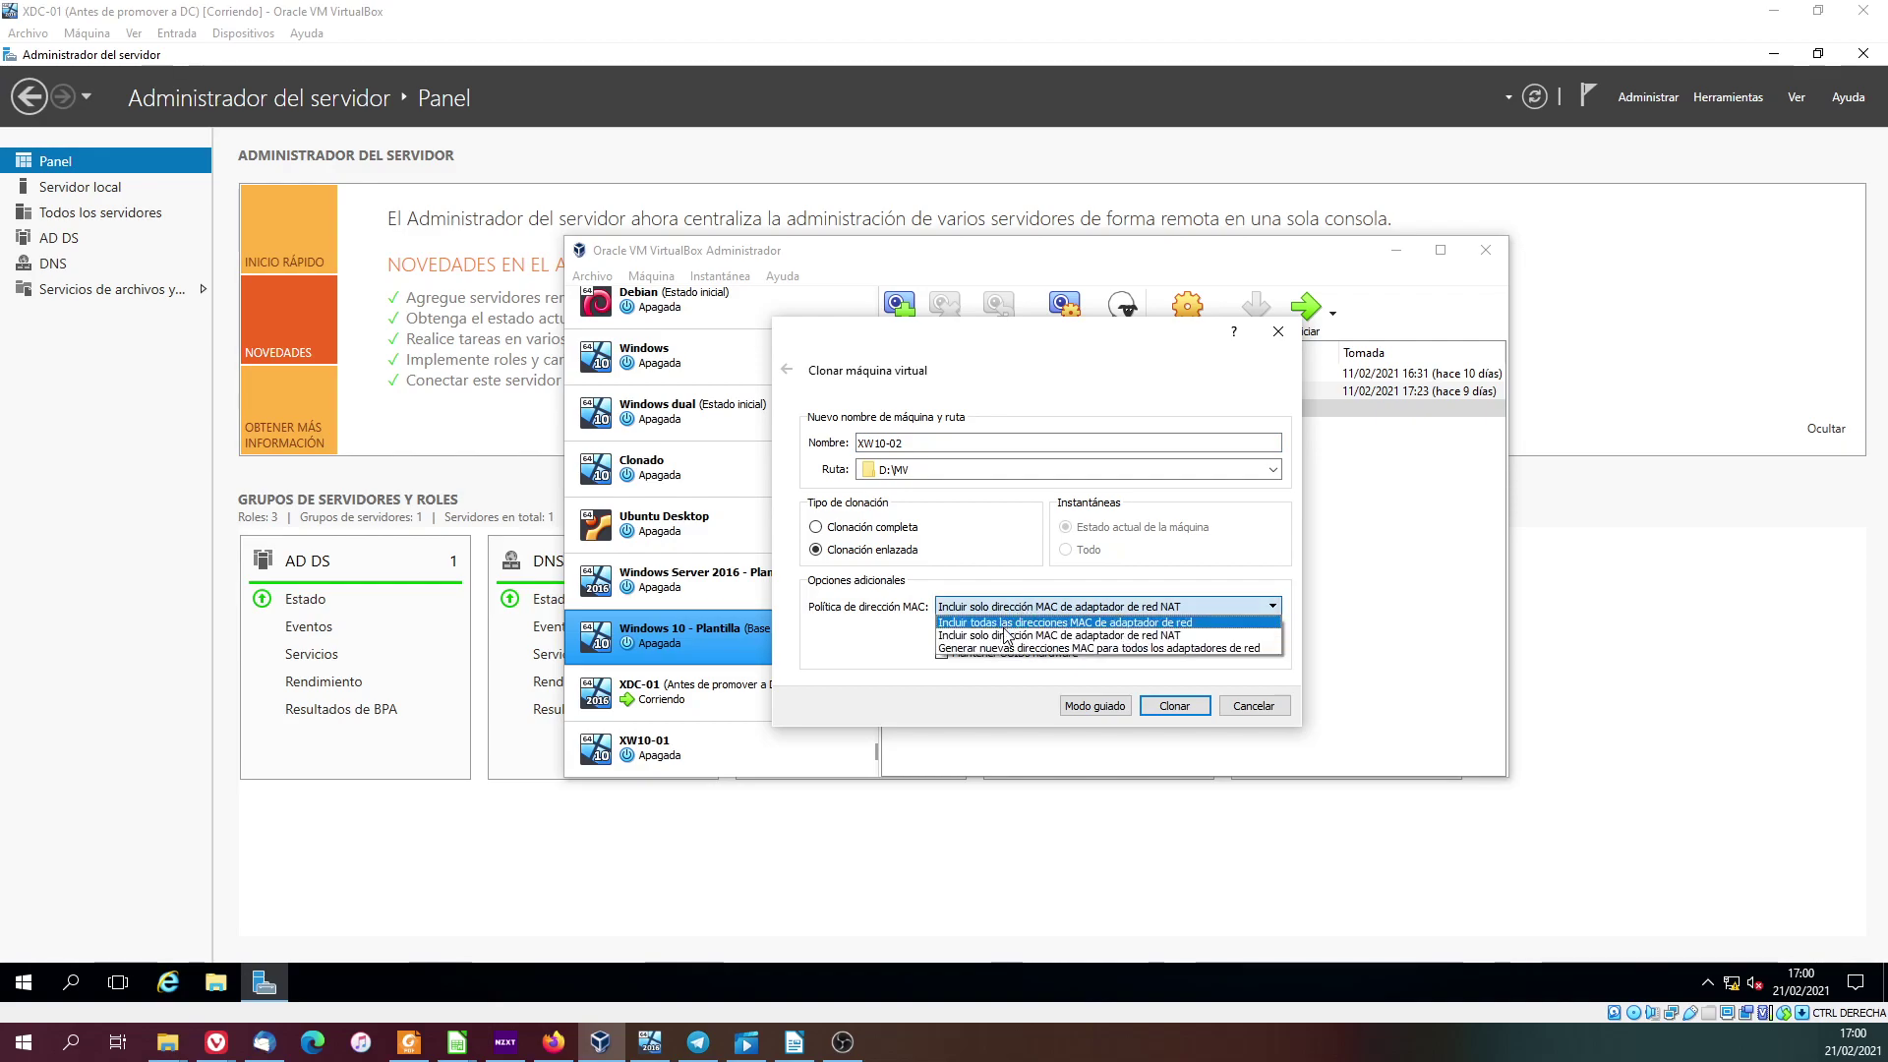
pyautogui.click(1047, 642)
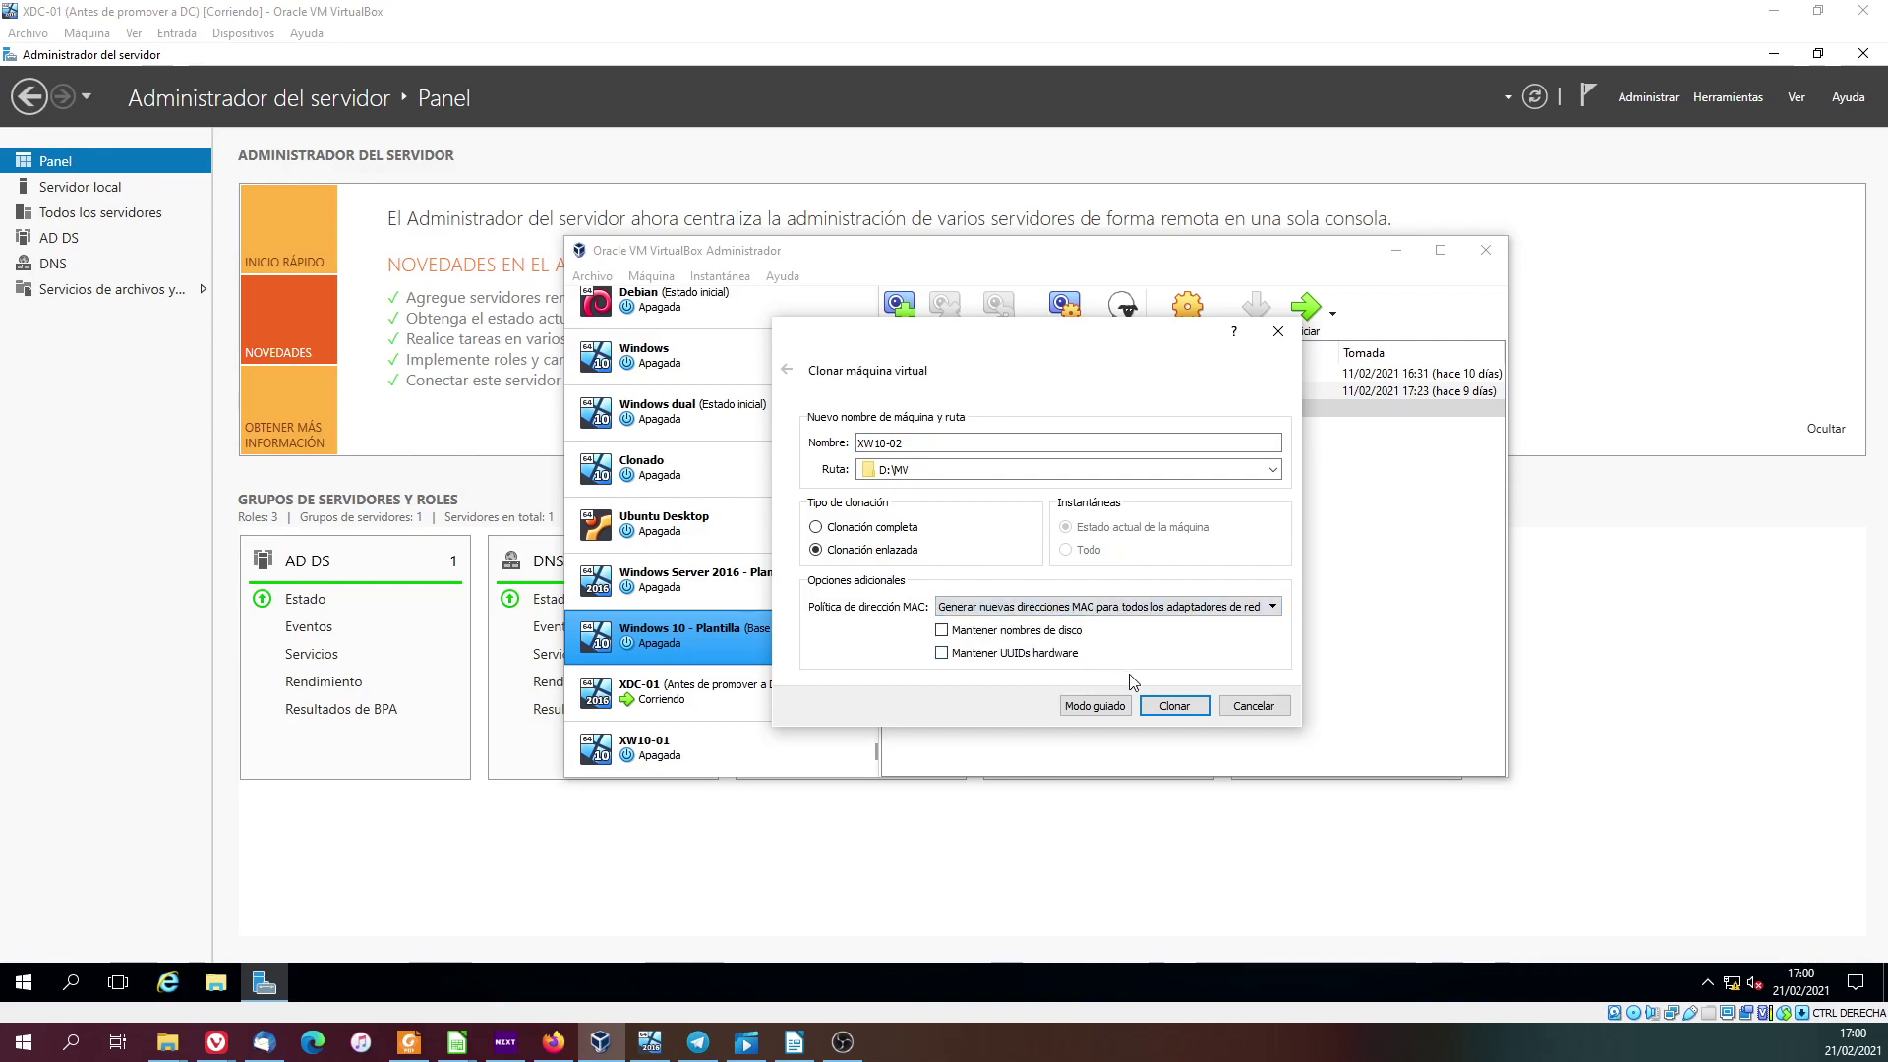
pyautogui.click(1183, 707)
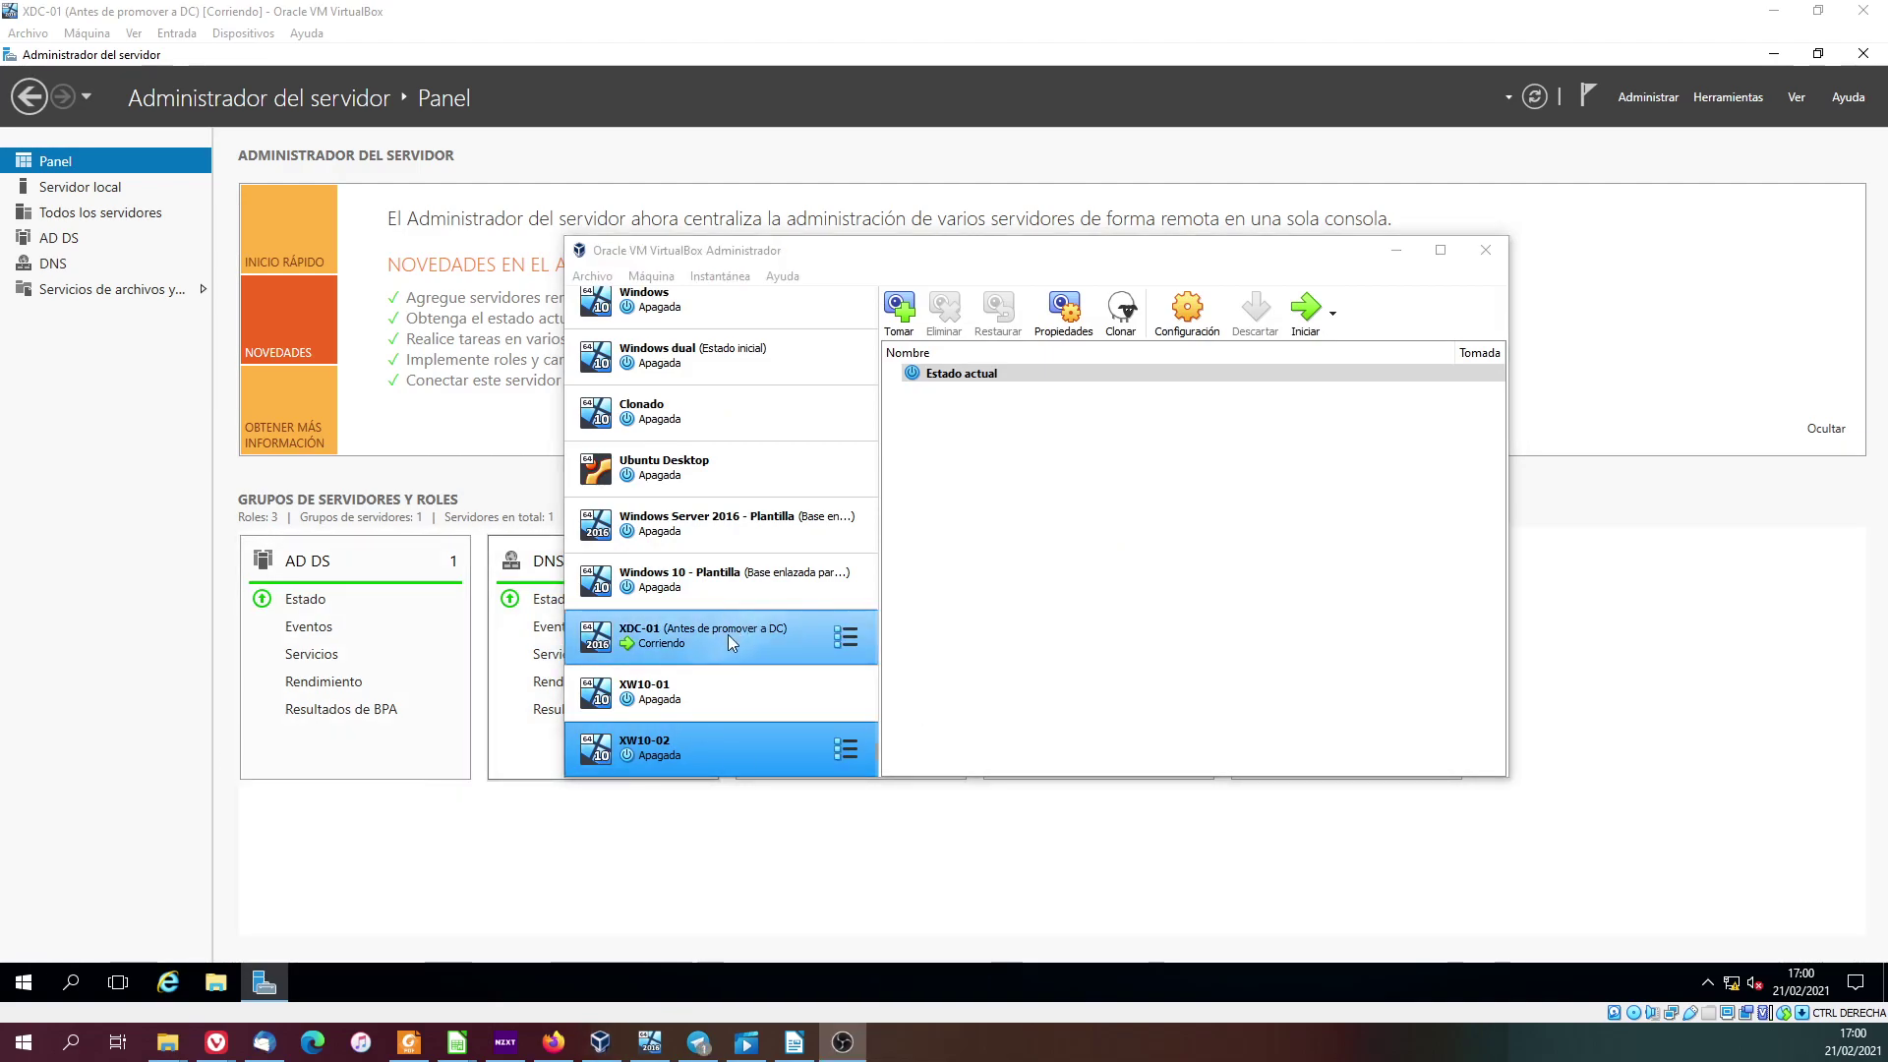
# - Start the XW10-01 virtual machine and sign in to its Windows desktop with the account password
pyautogui.click(709, 687)
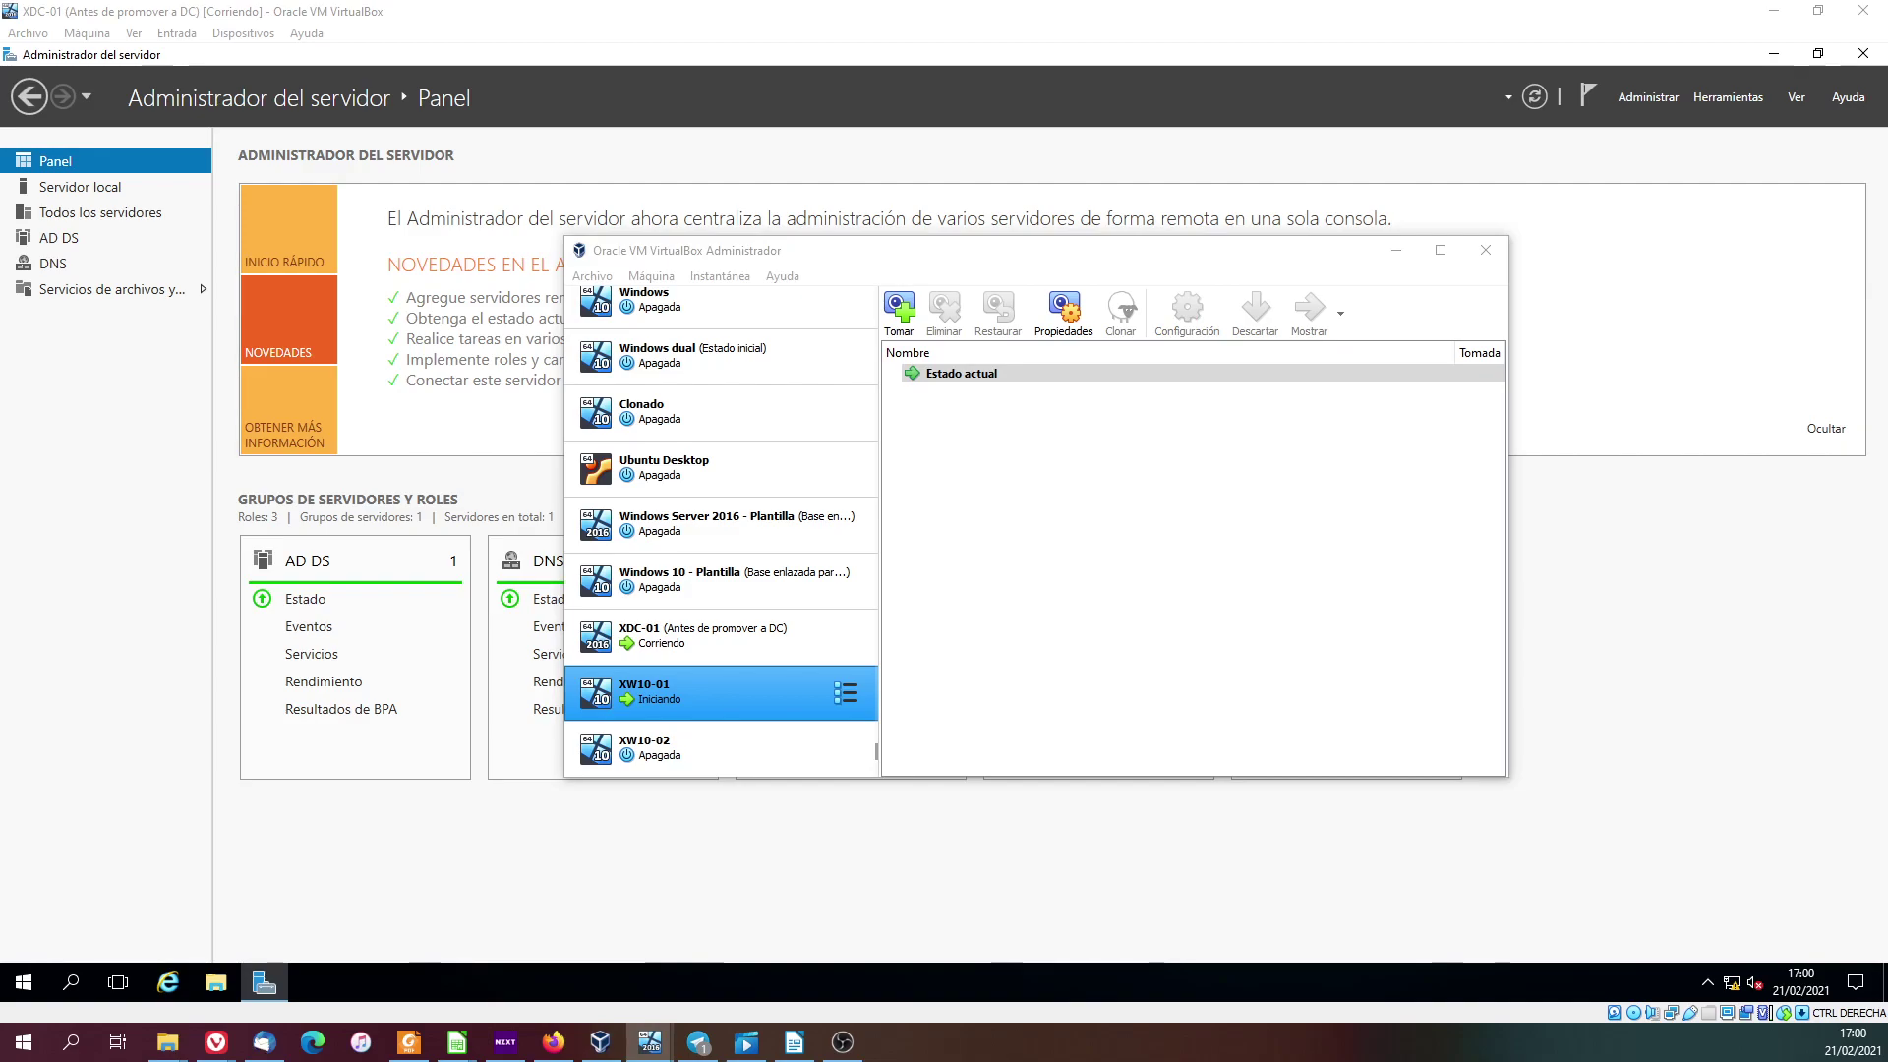
pyautogui.doubleClick(1044, 124)
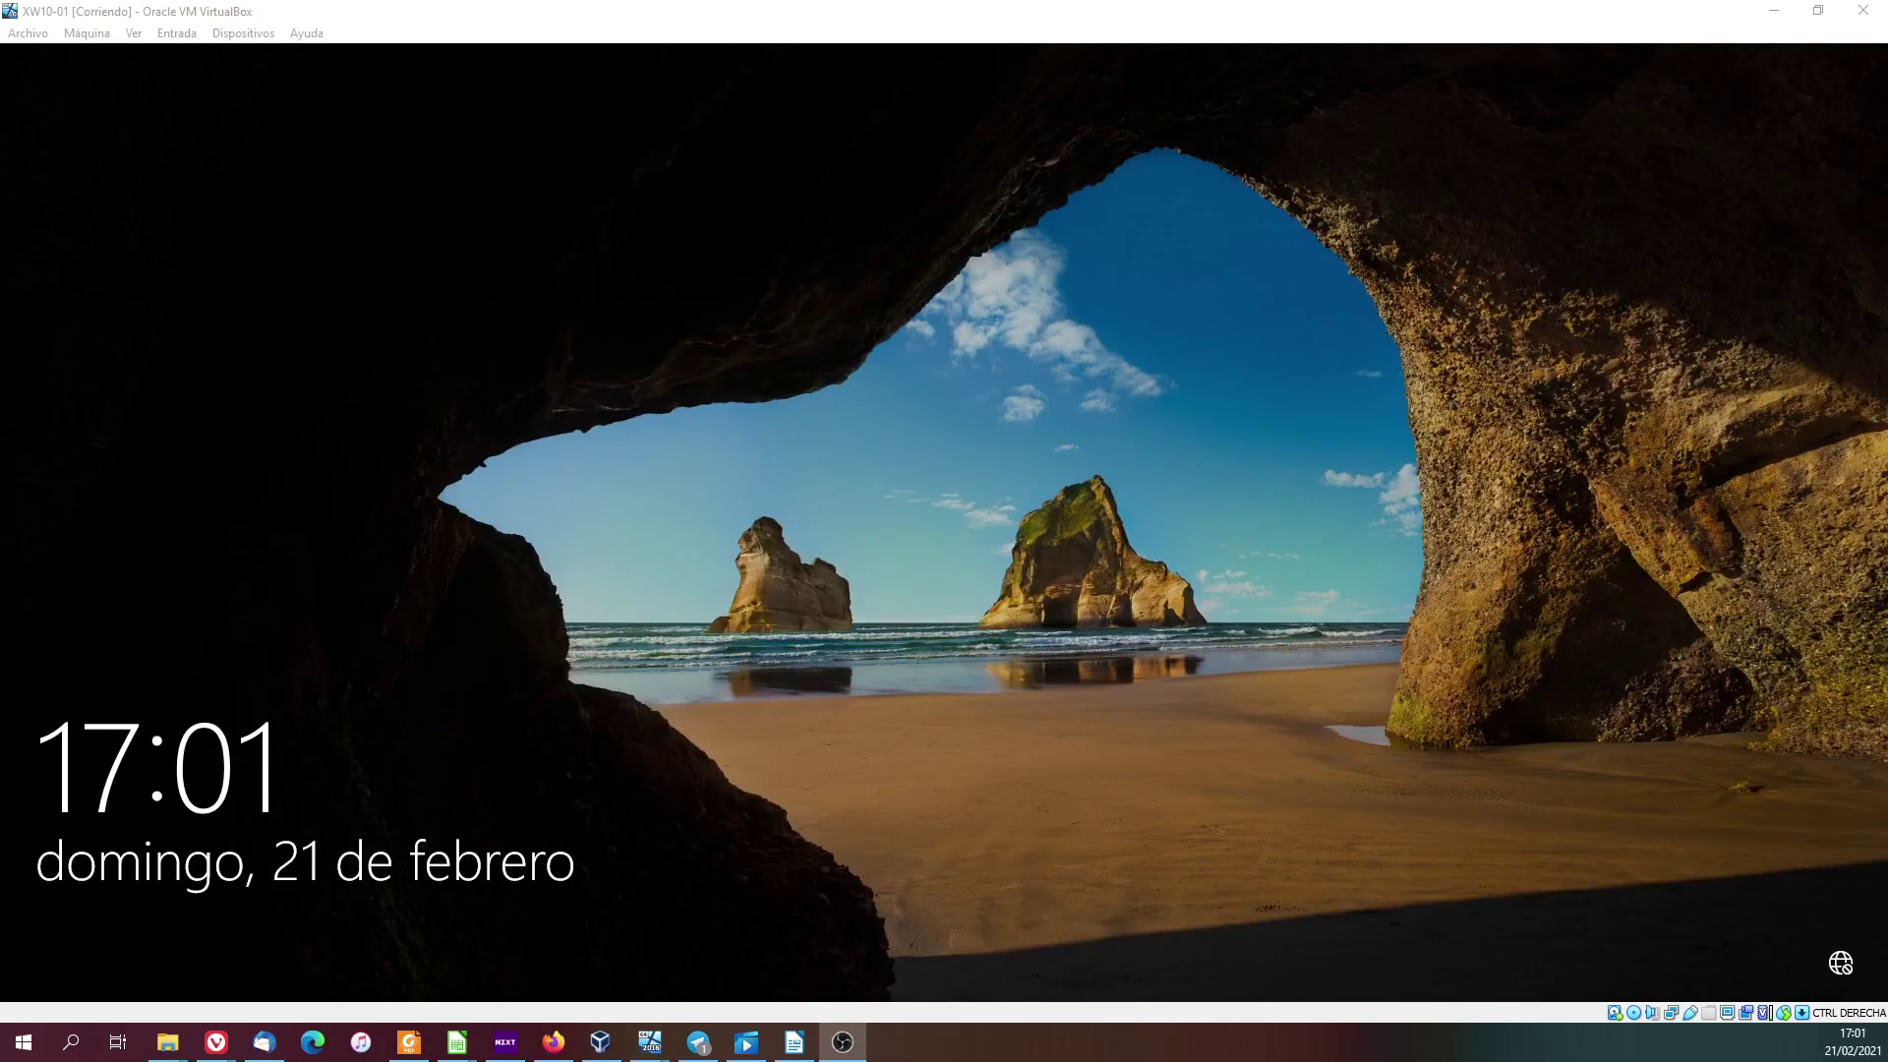
pyautogui.click(753, 511)
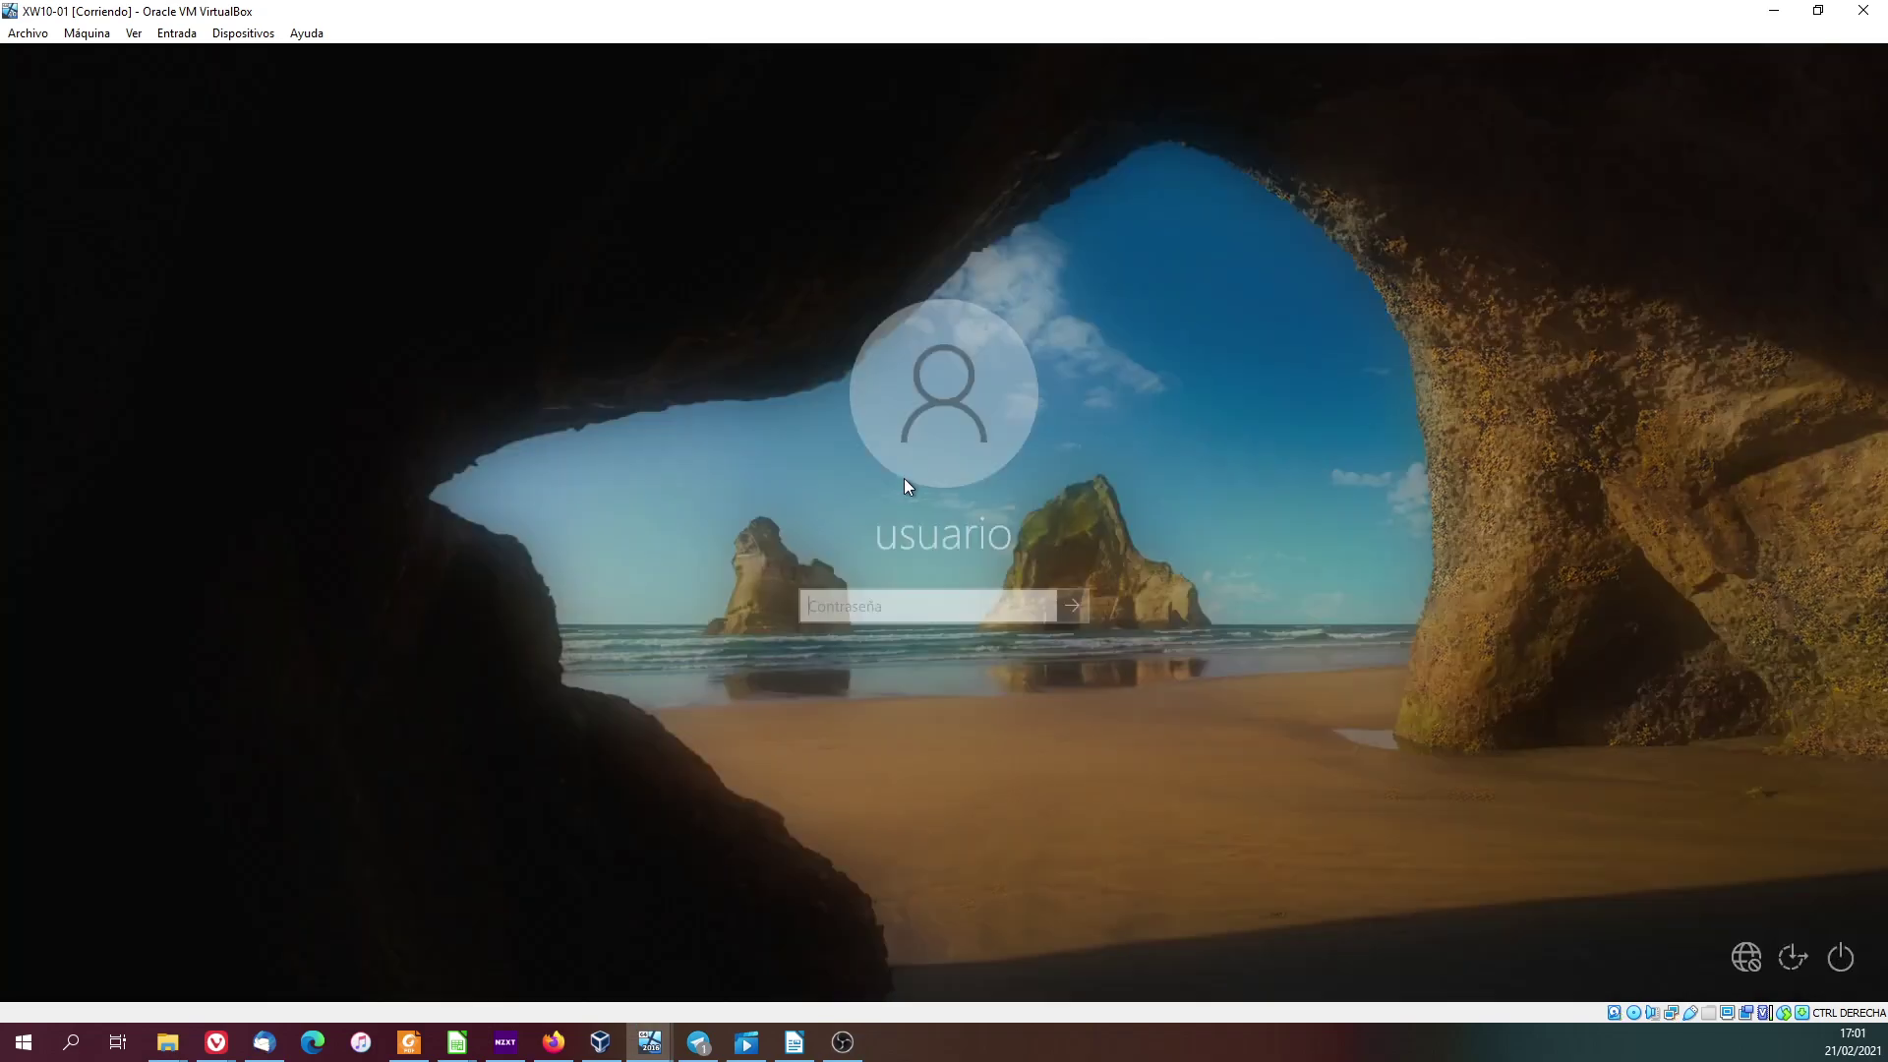
pyautogui.write('•••••••')
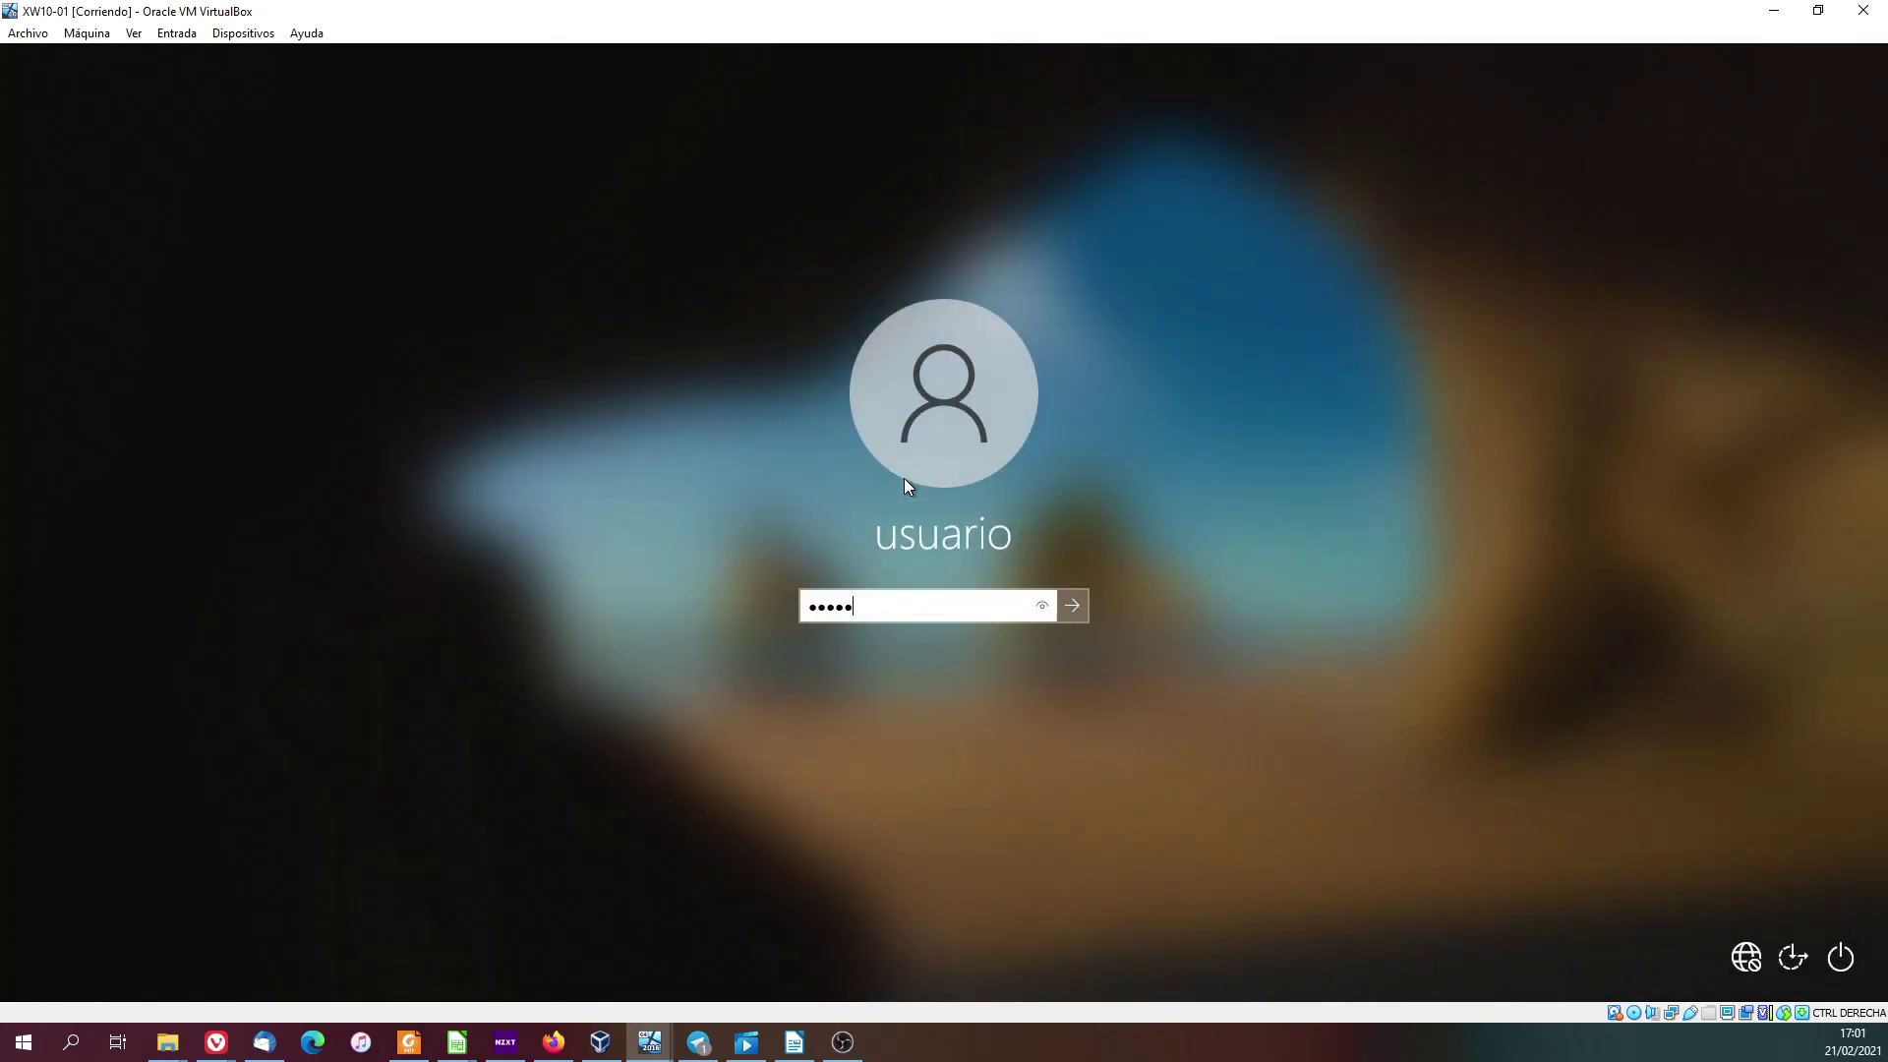
pyautogui.press('Return')
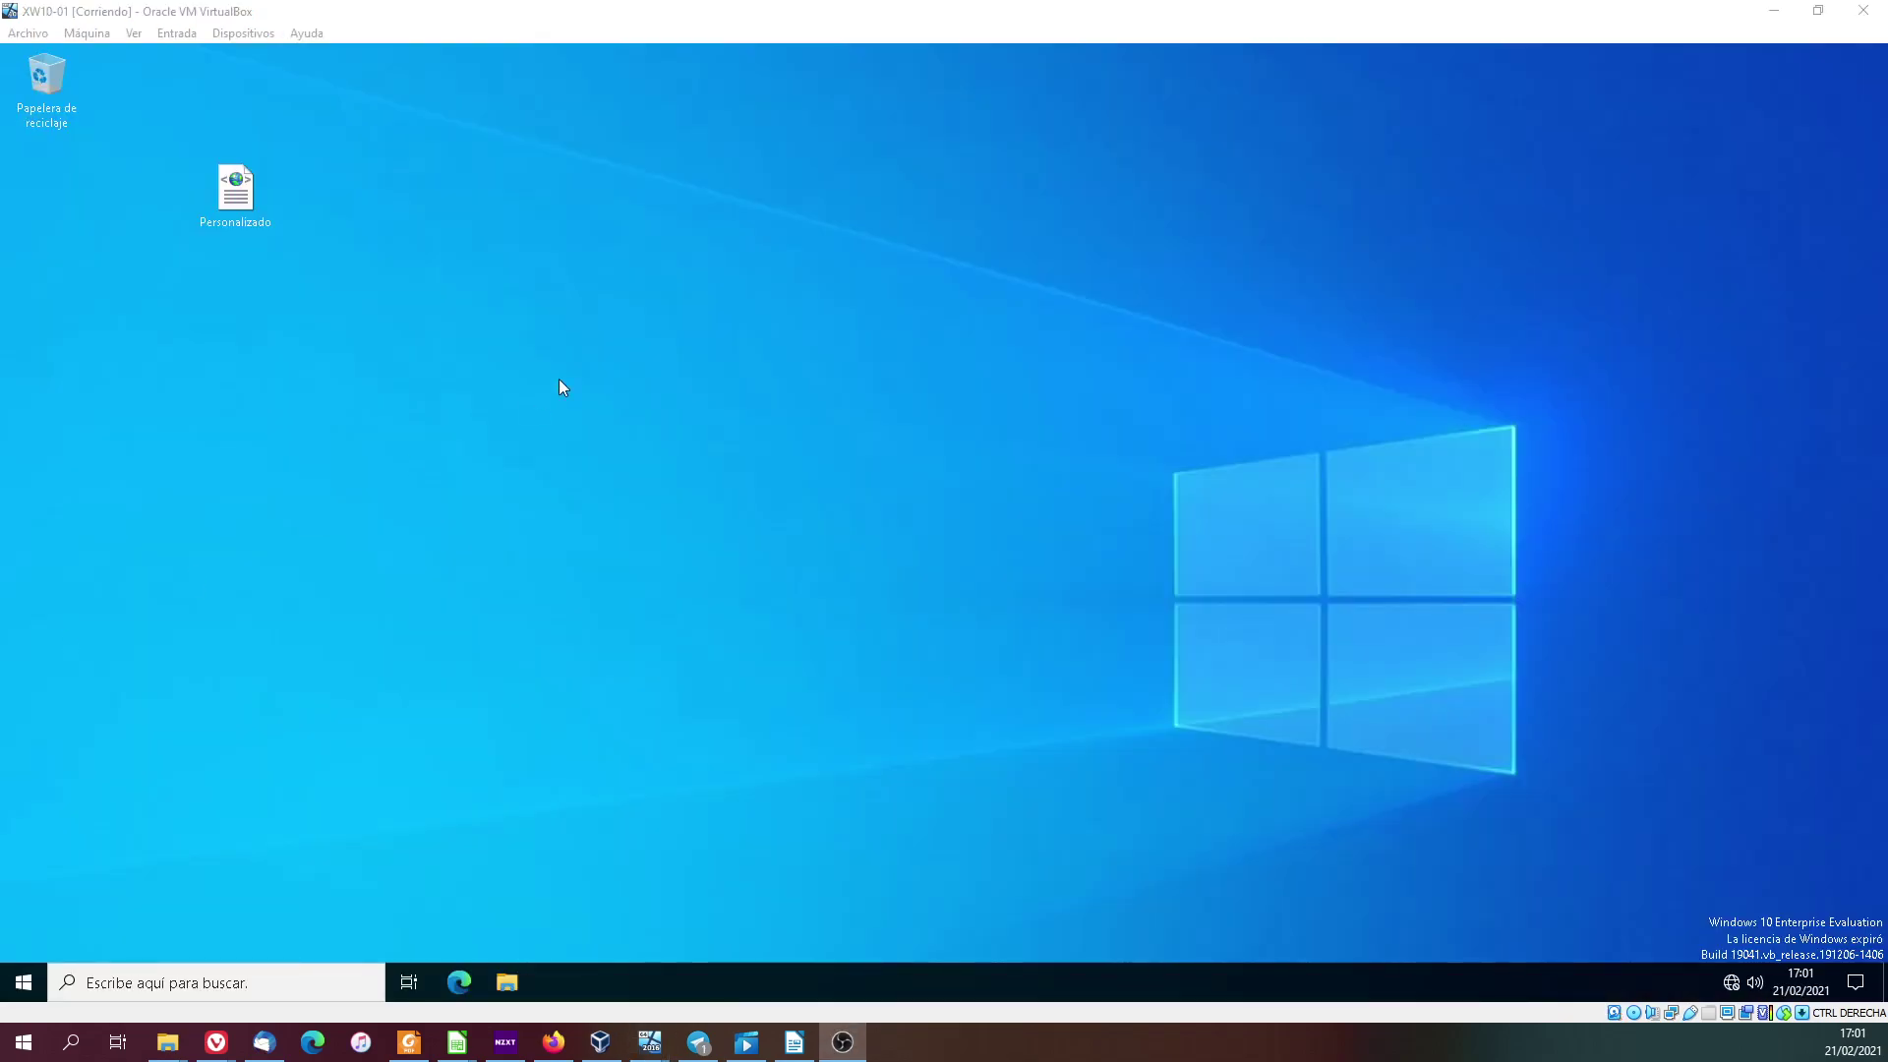
pyautogui.click(463, 304)
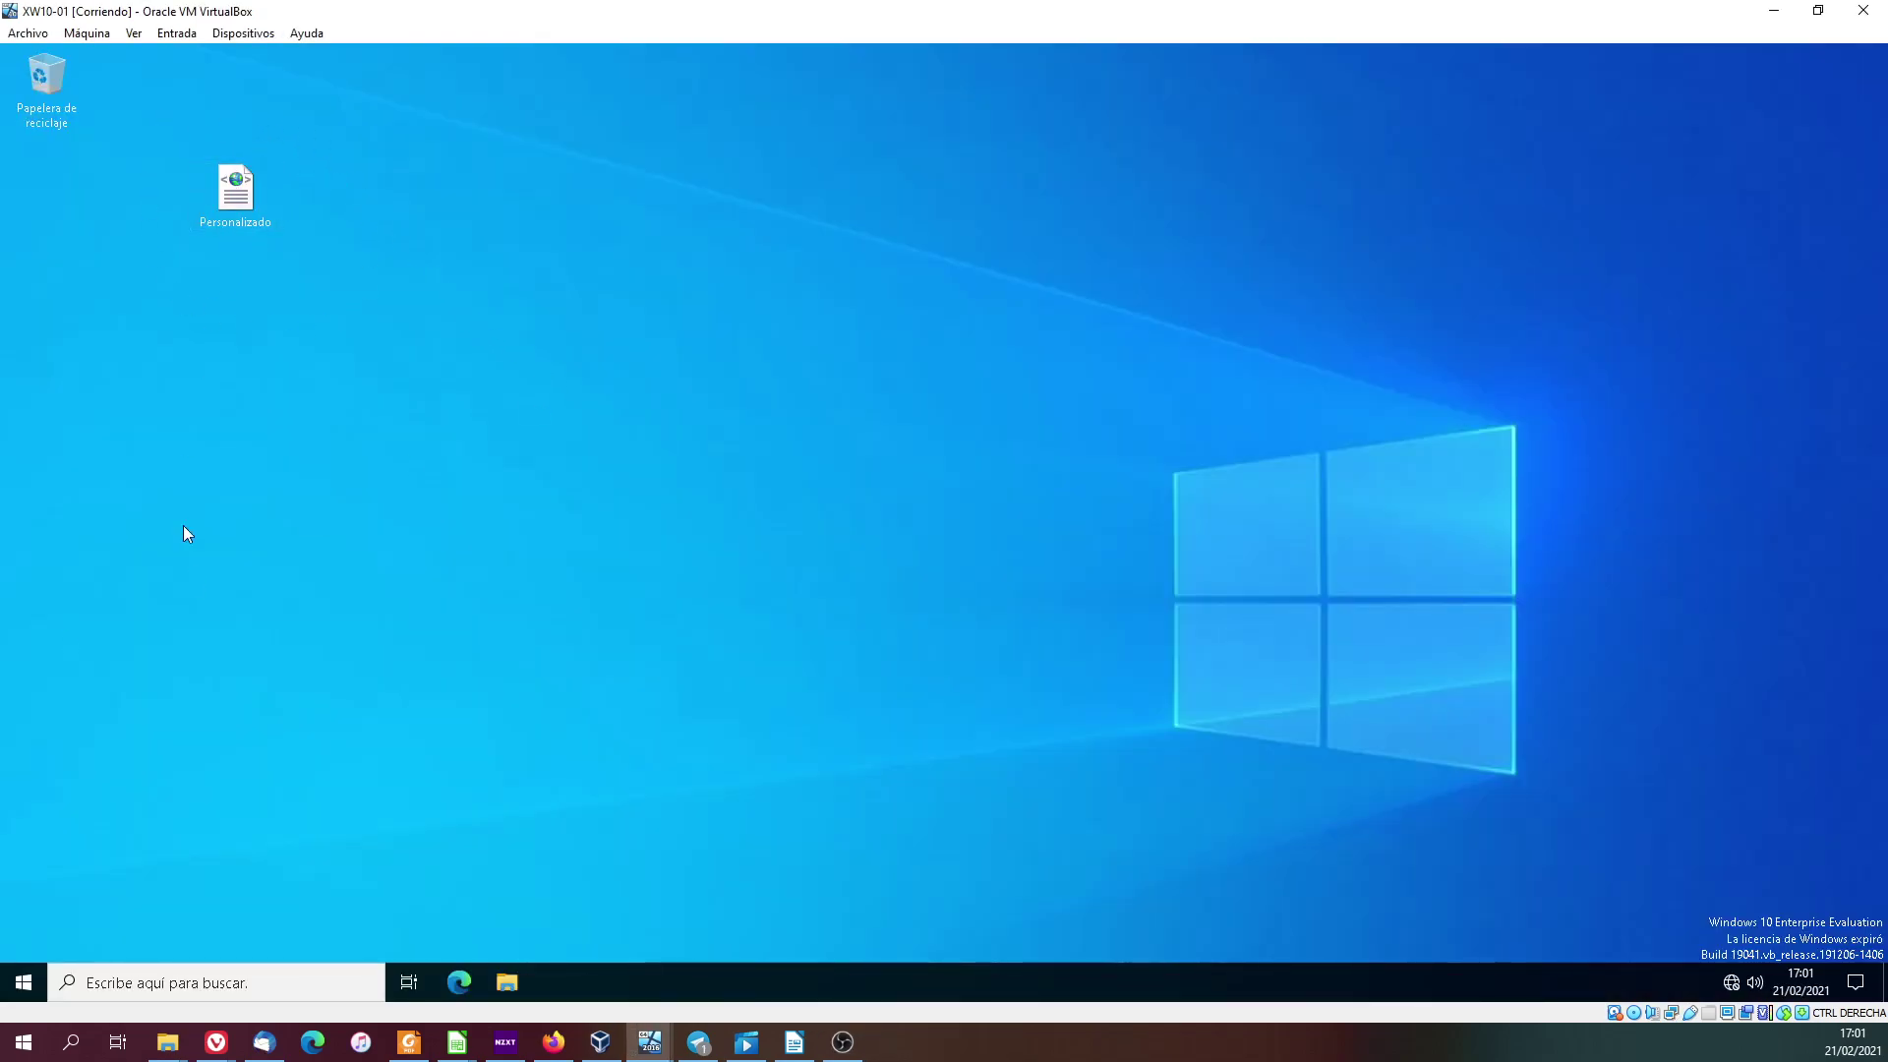
# - Search the guest's Windows for "sistema" and open the Sistema page with the device specifications
pyautogui.click(24, 983)
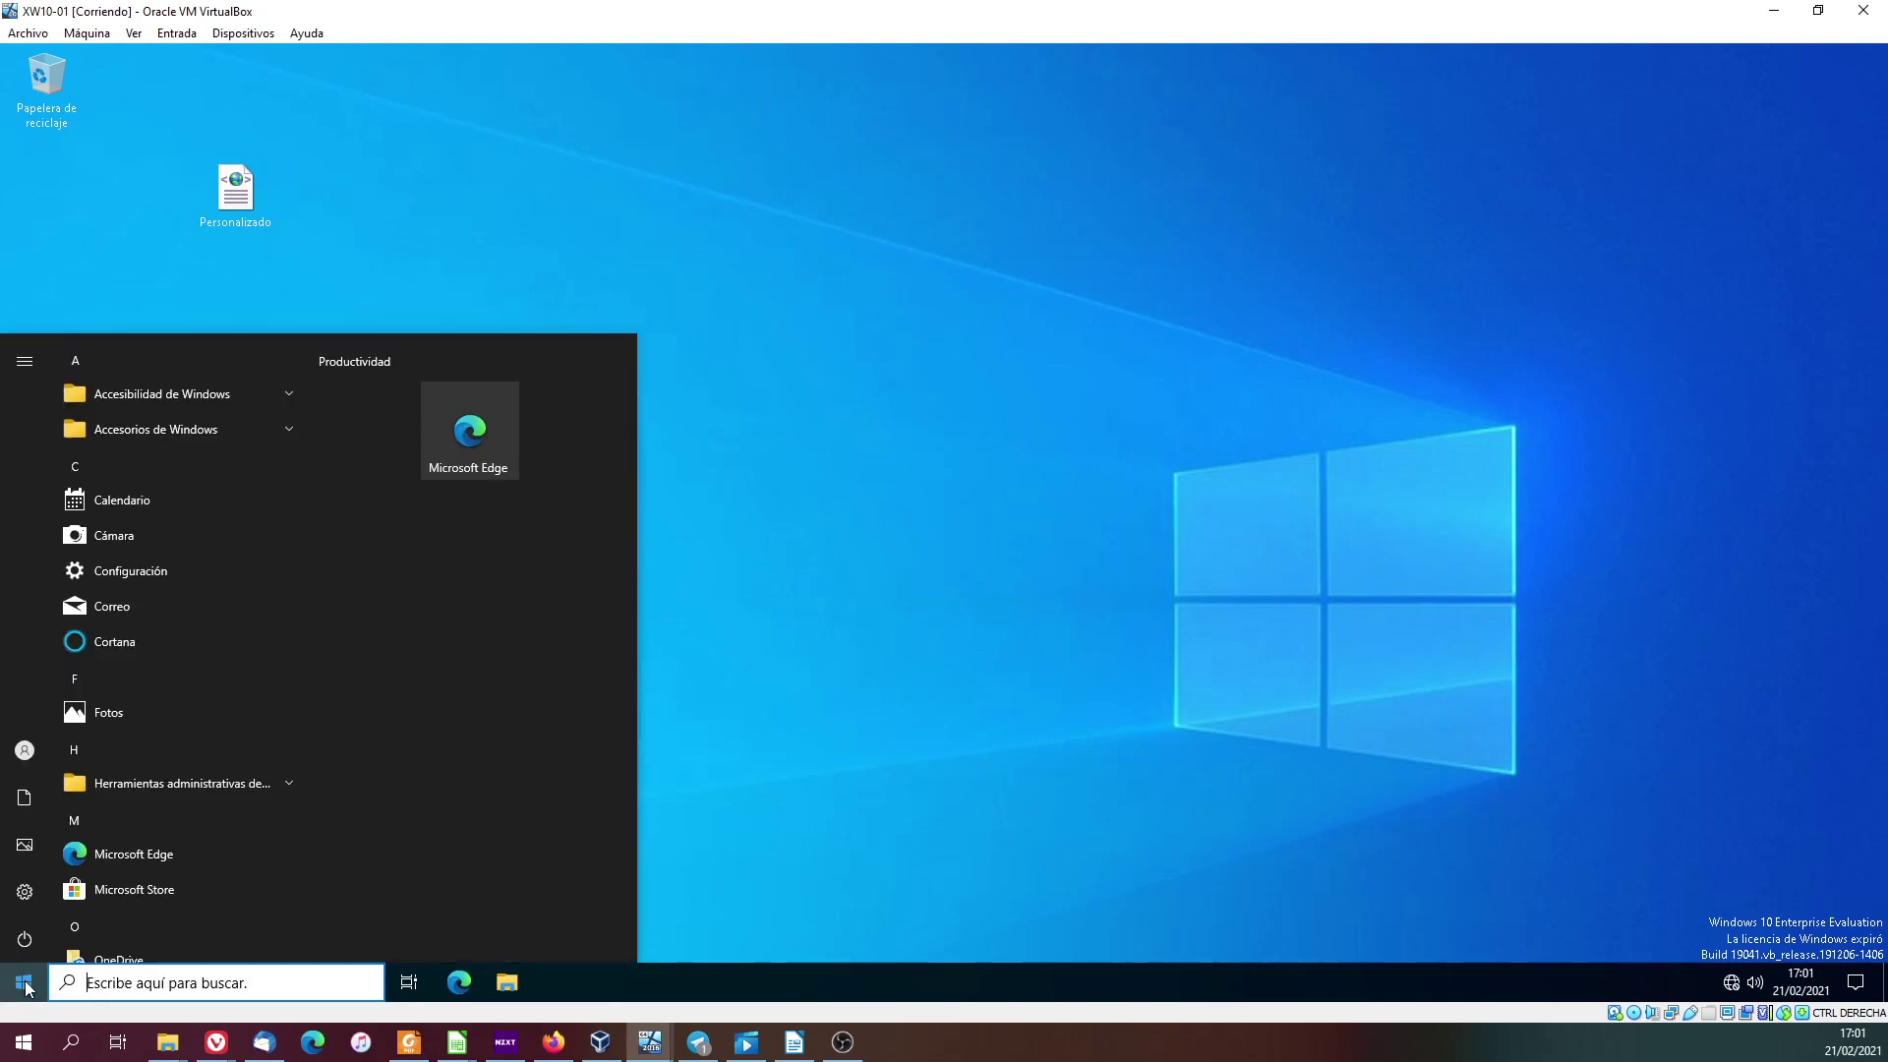
pyautogui.write('sis')
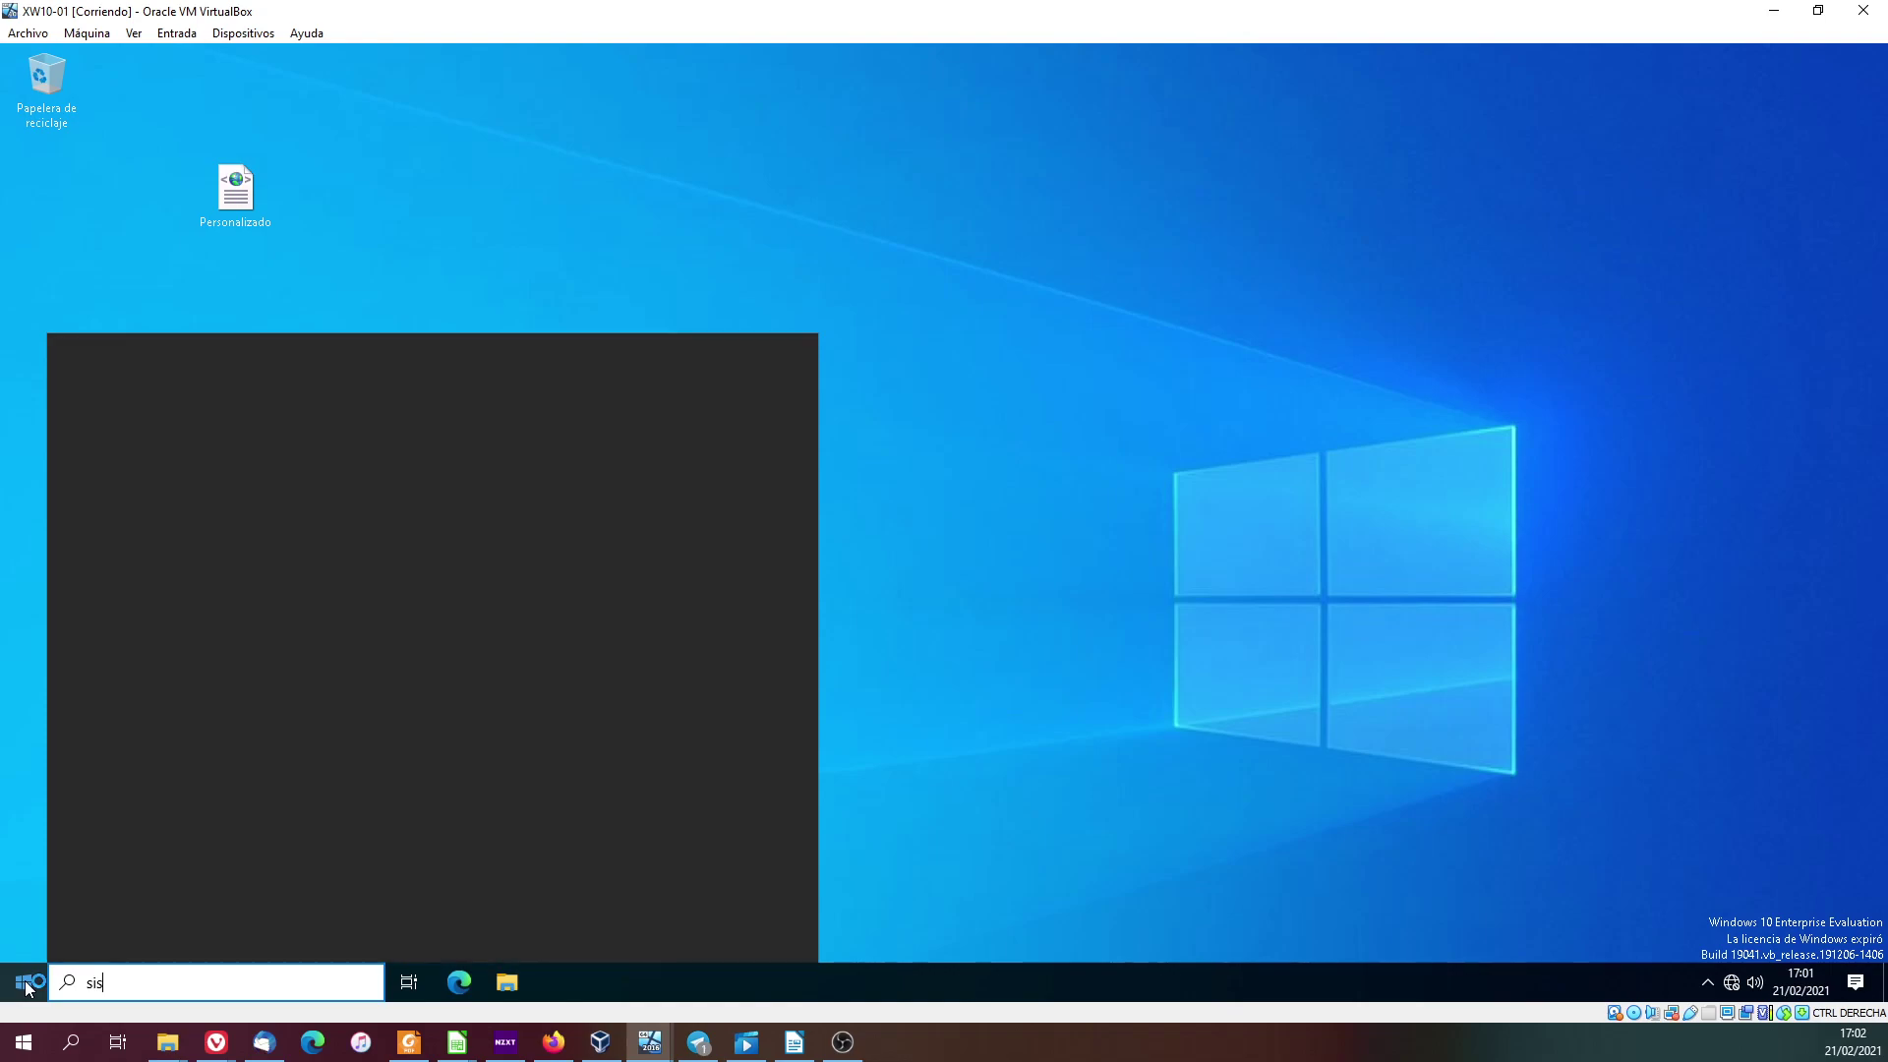
pyautogui.write('tema')
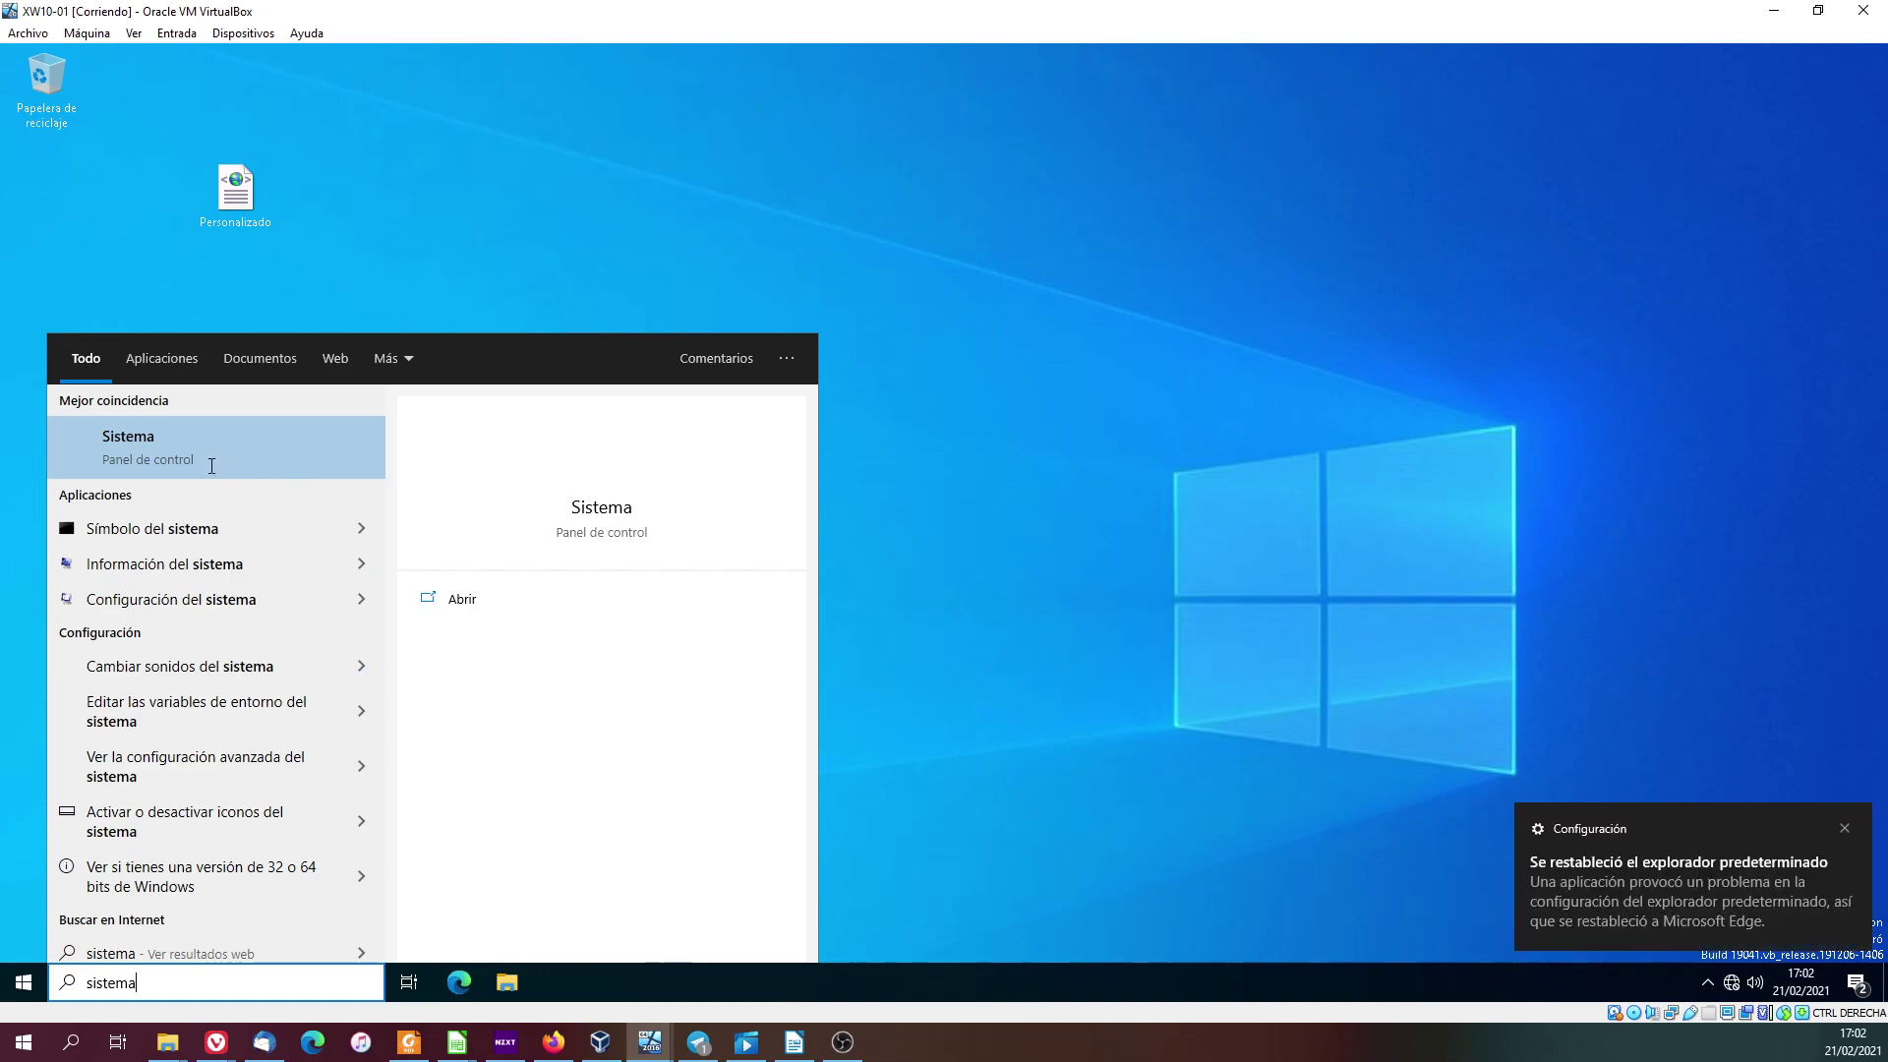
pyautogui.click(145, 450)
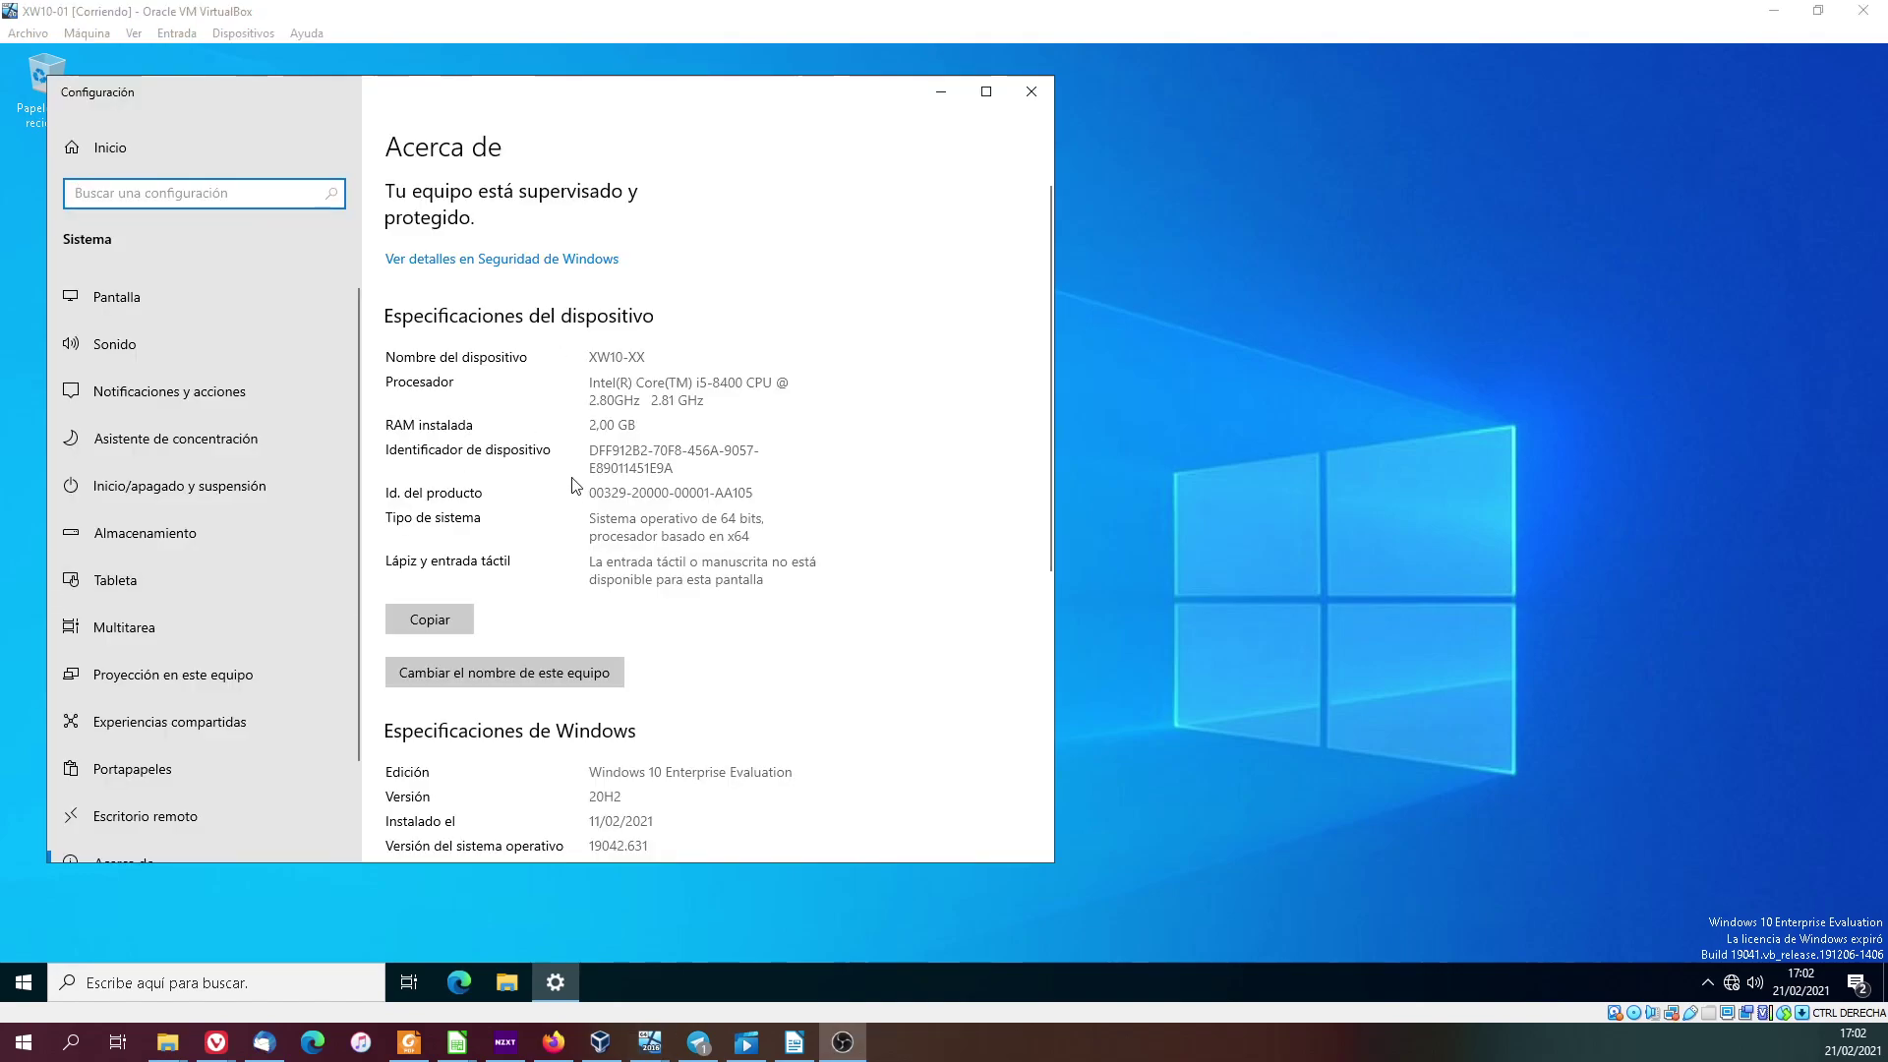
# - Rename the guest computer as XW10-01 and restart it immediately to apply the new name
pyautogui.click(475, 676)
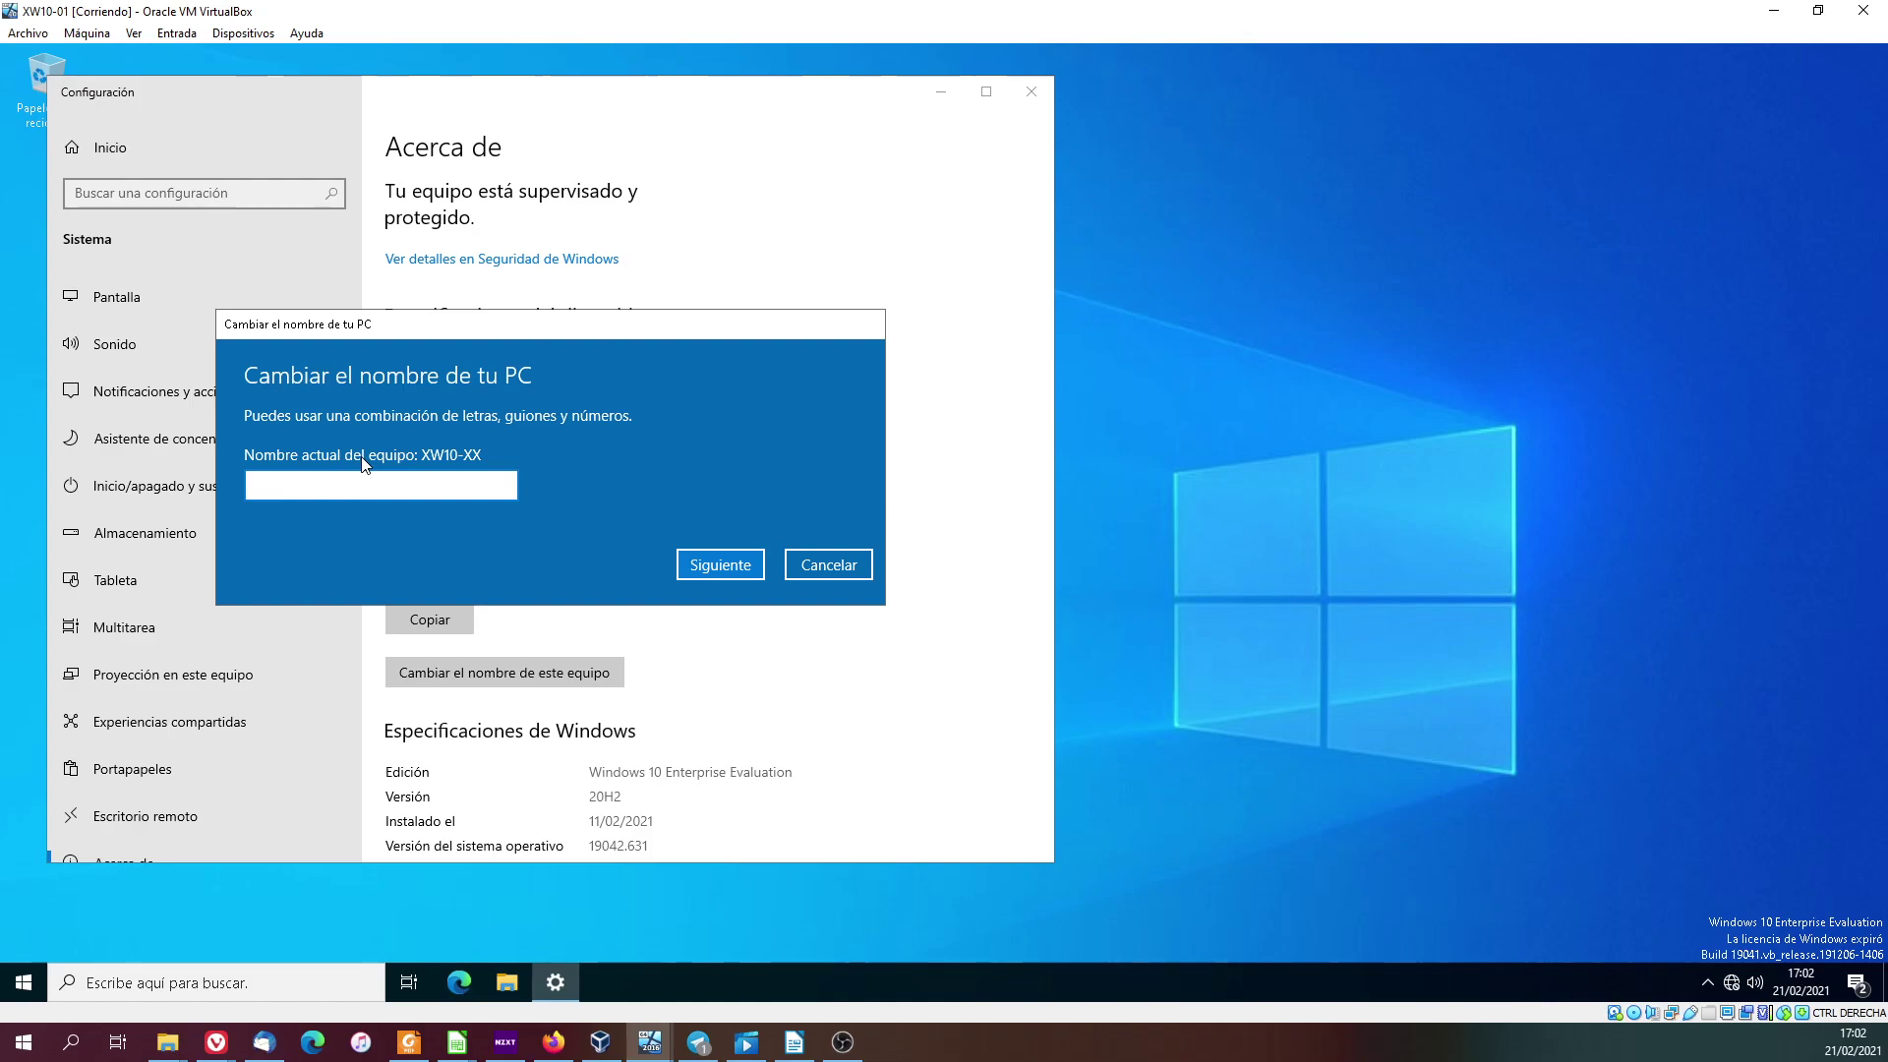
pyautogui.write('XW10-01')
pyautogui.click(716, 569)
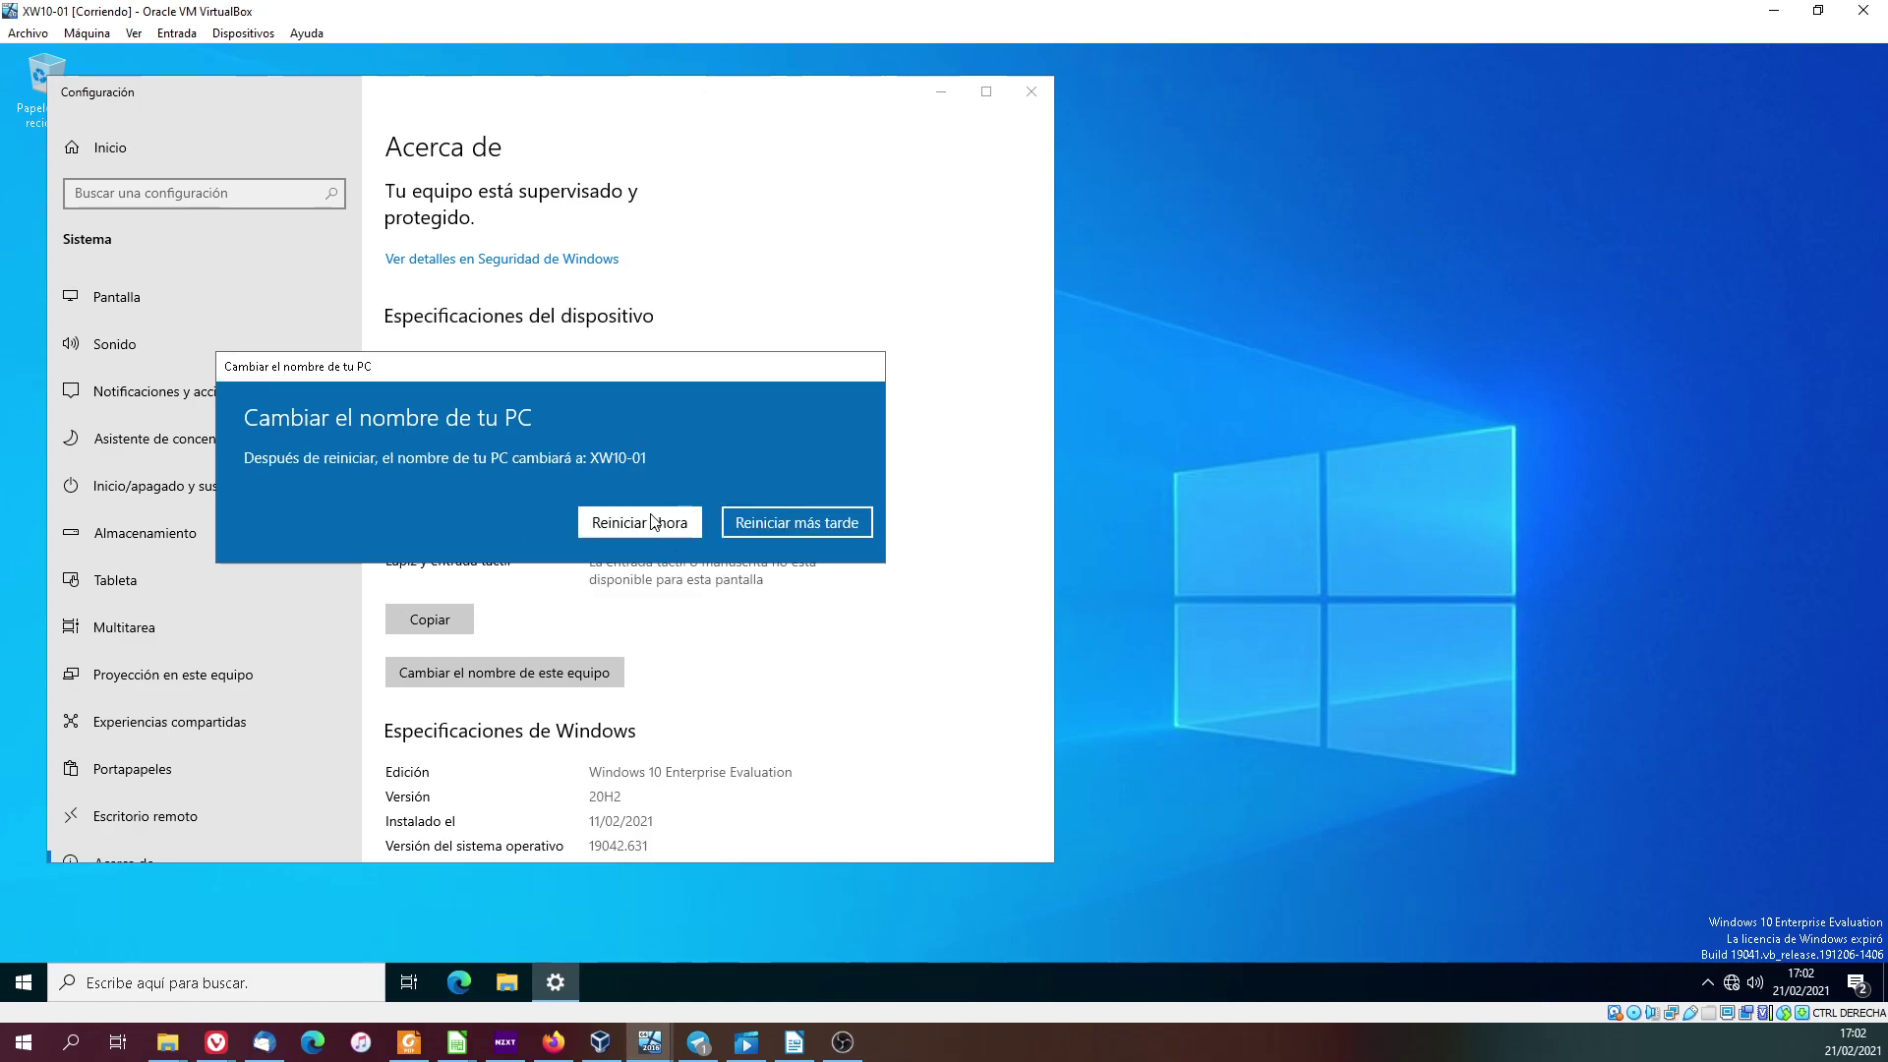
pyautogui.click(644, 521)
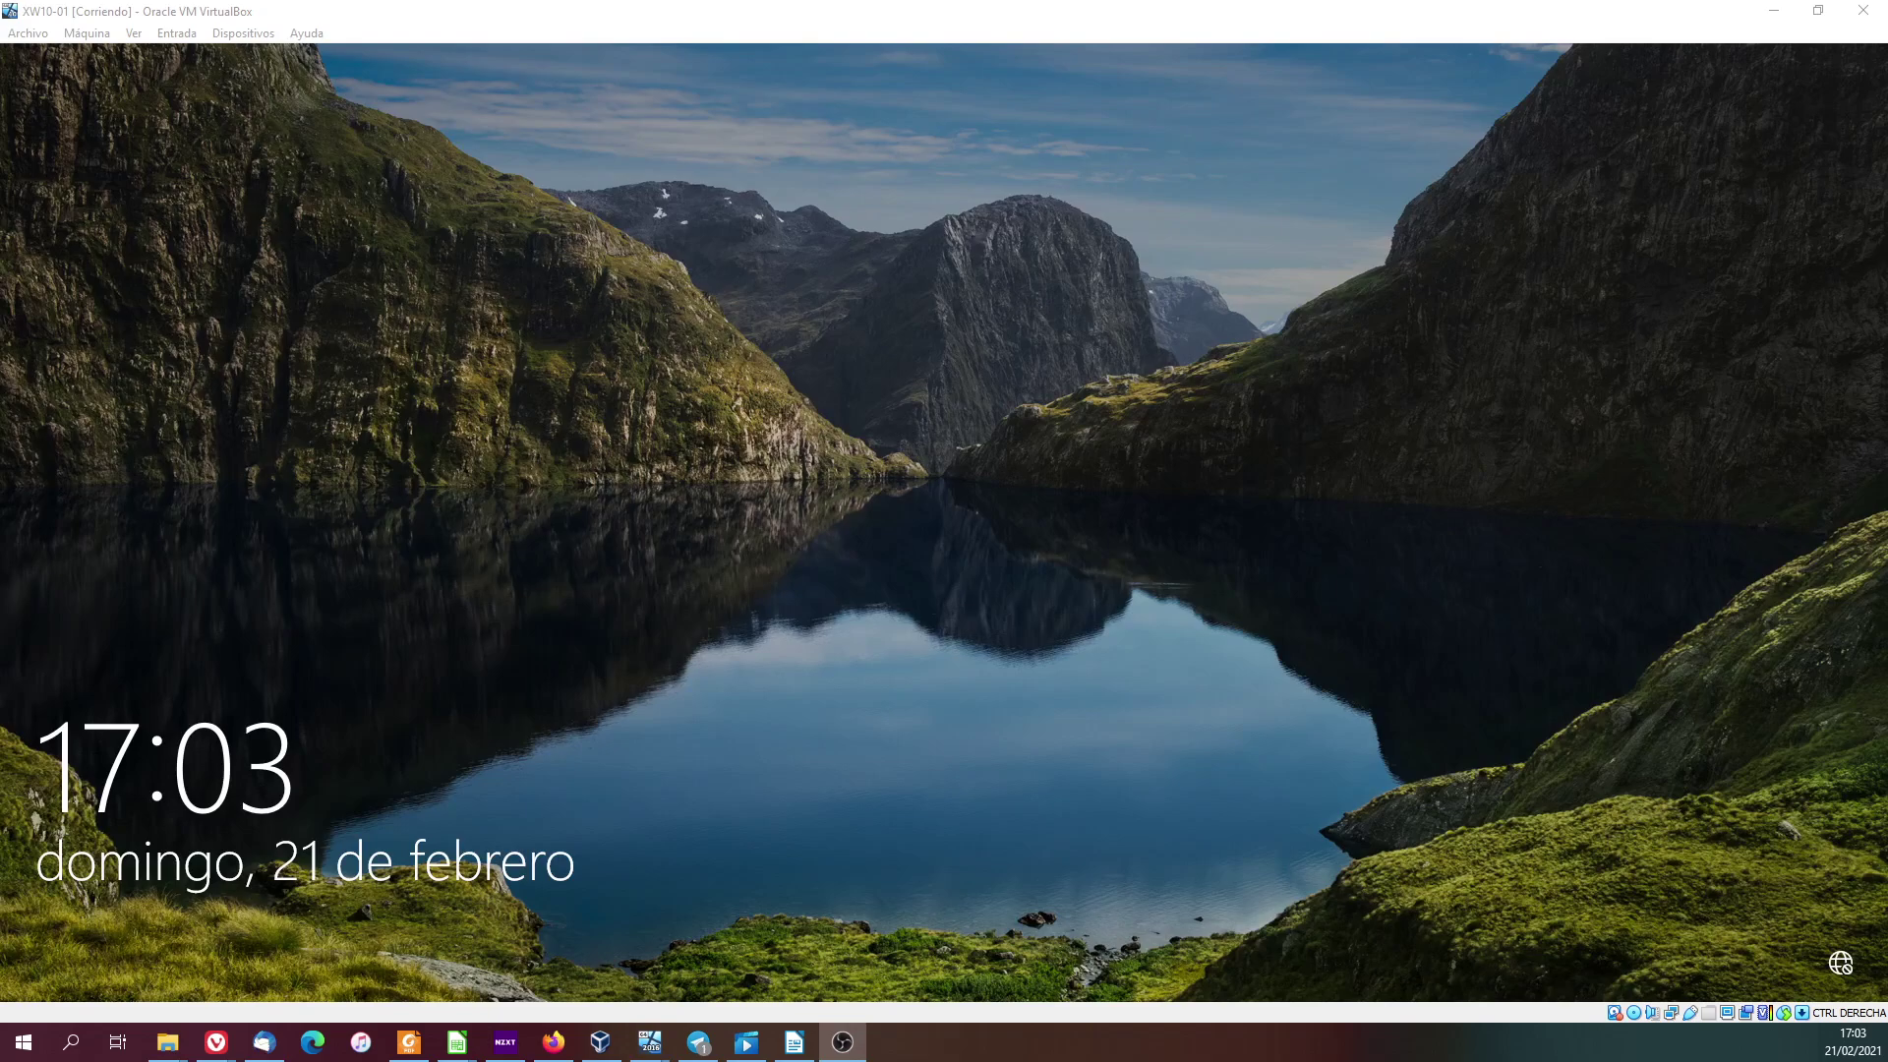
# - Sign back in to the restarted XW10-01 machine by entering the account password
pyautogui.click(1126, 509)
pyautogui.write('•••••••')
pyautogui.press('Return')
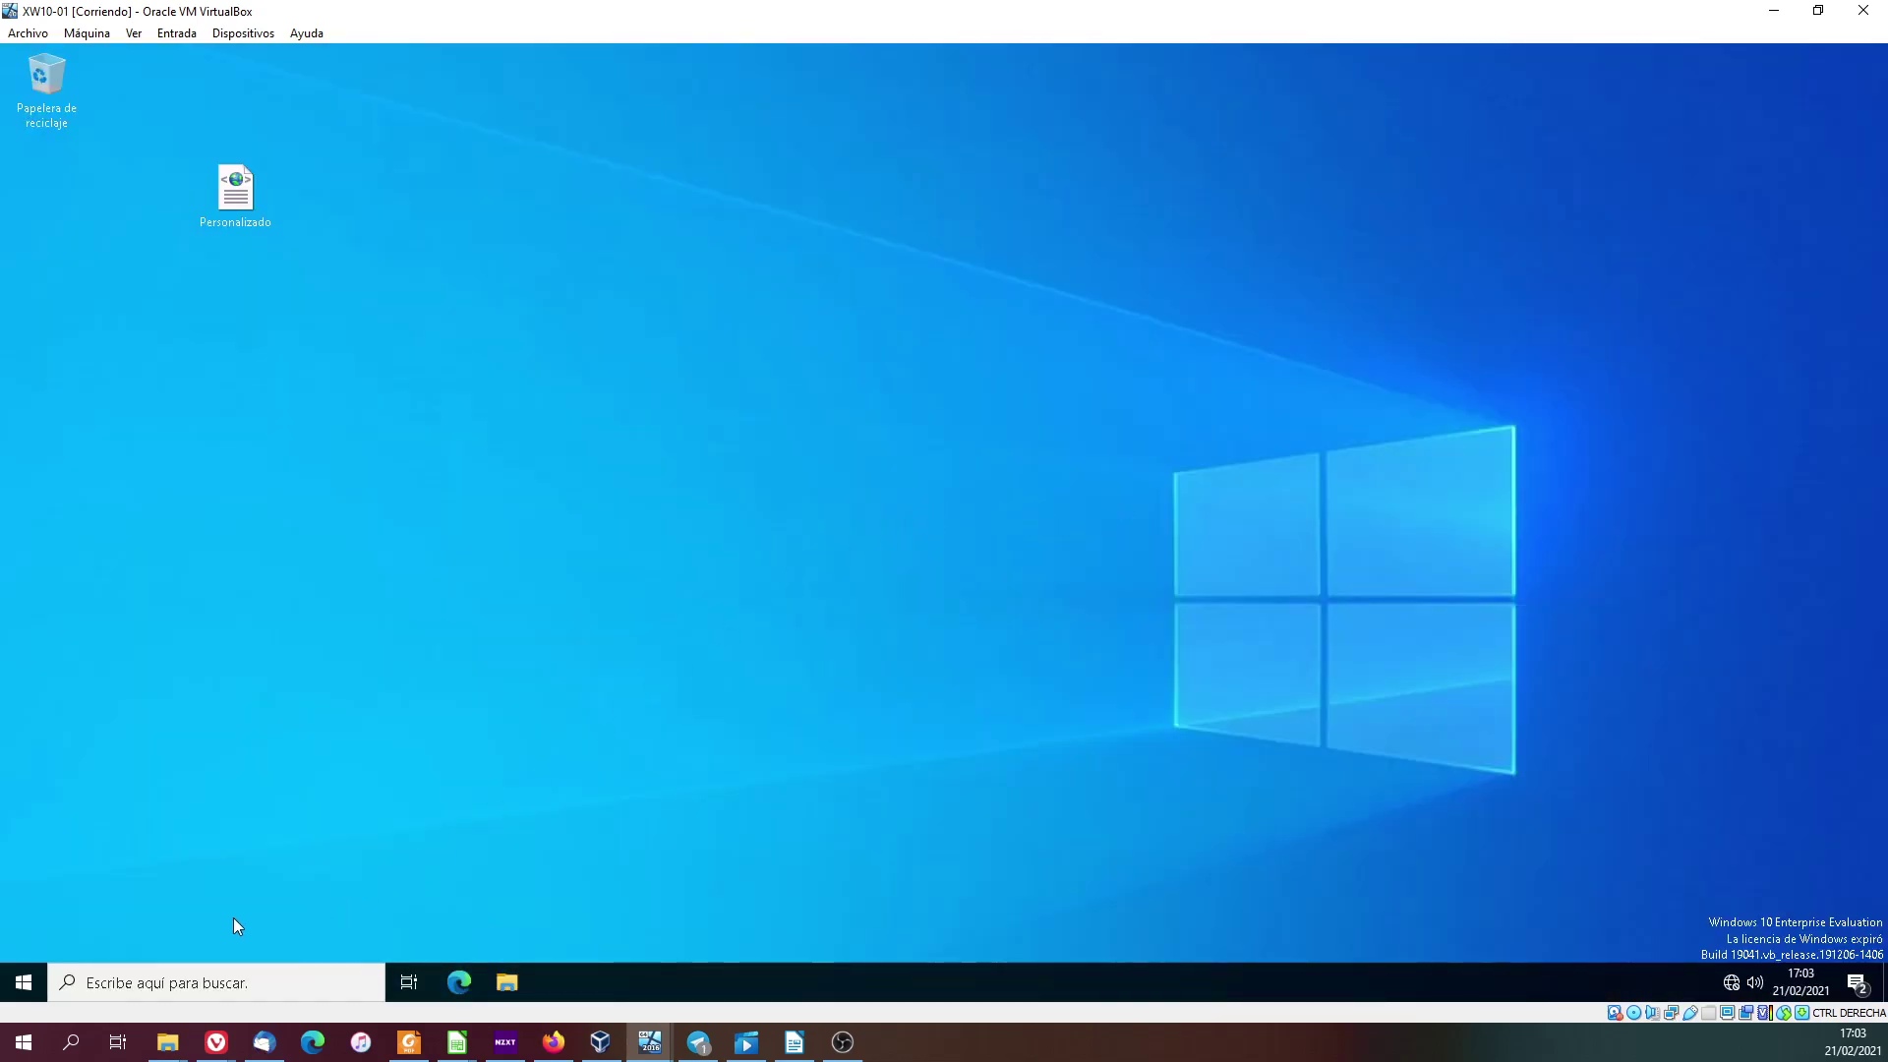
# - Search for "sistema" again and open the Sistema page to check the computer's new name
pyautogui.click(24, 981)
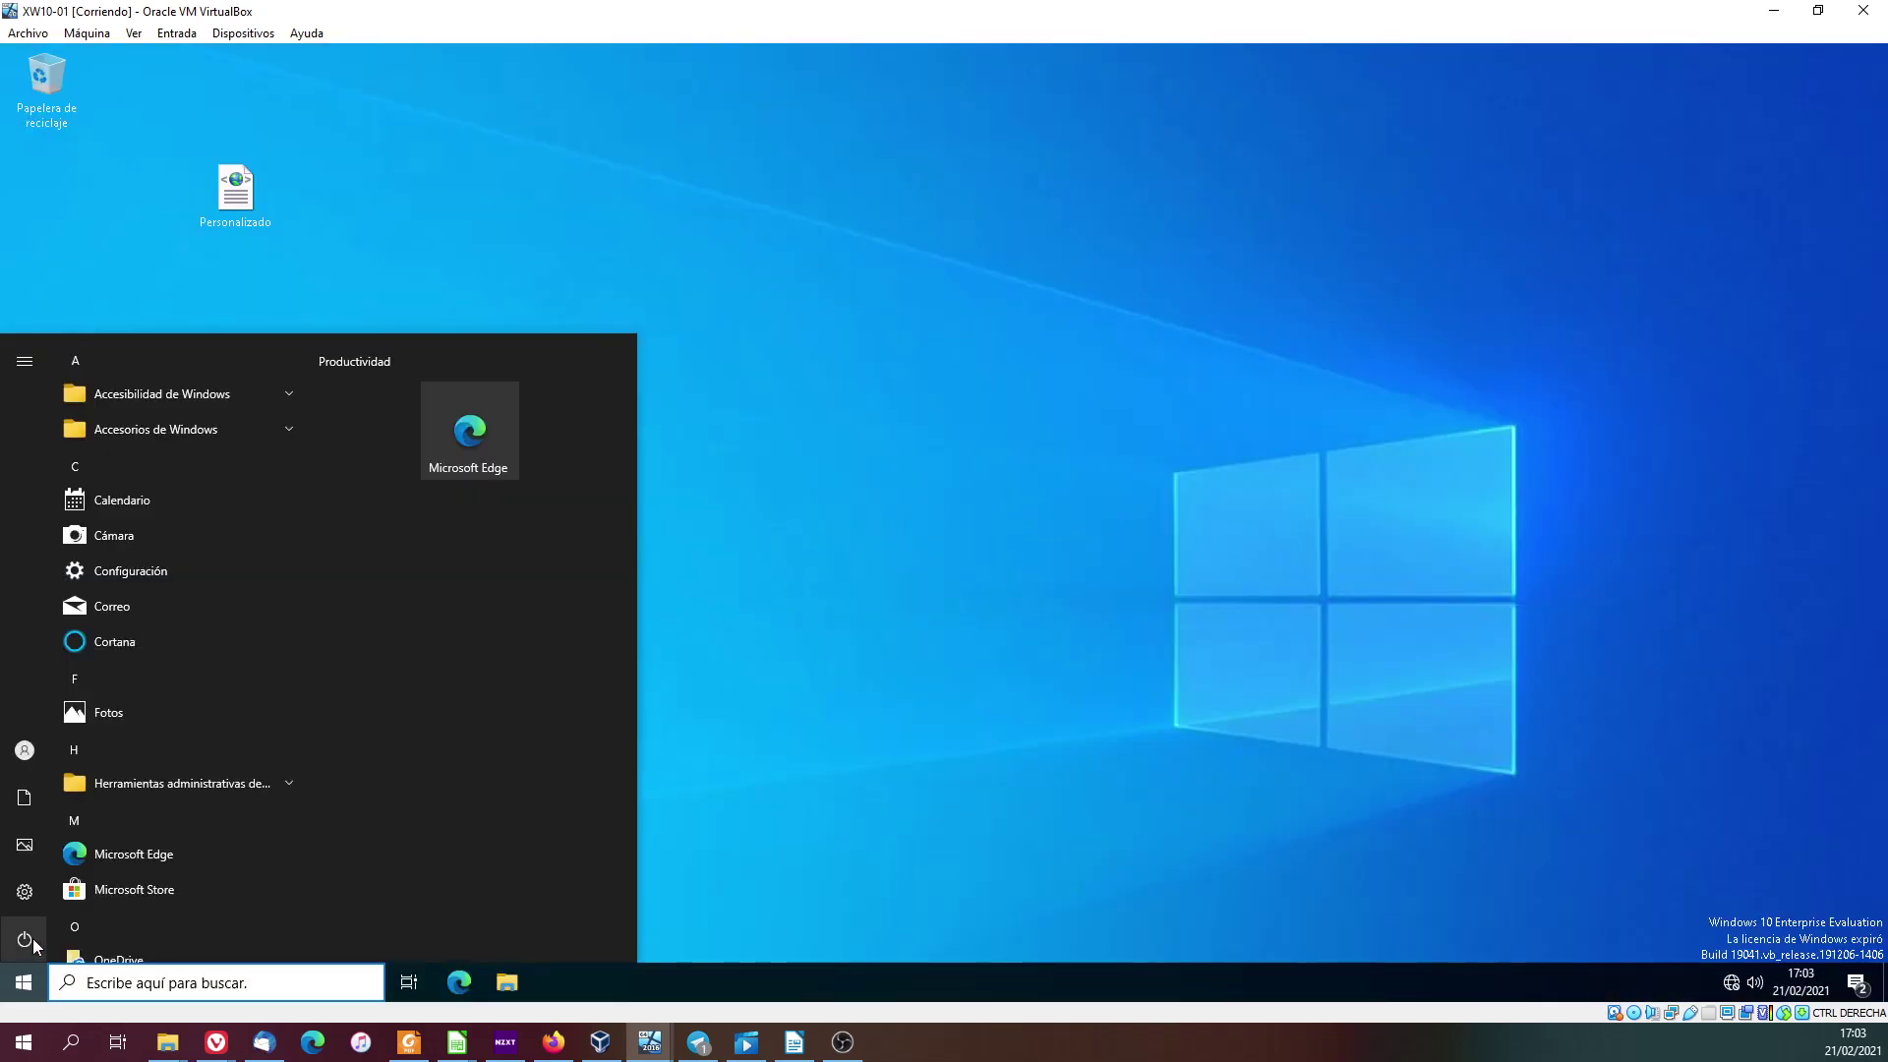
pyautogui.click(143, 984)
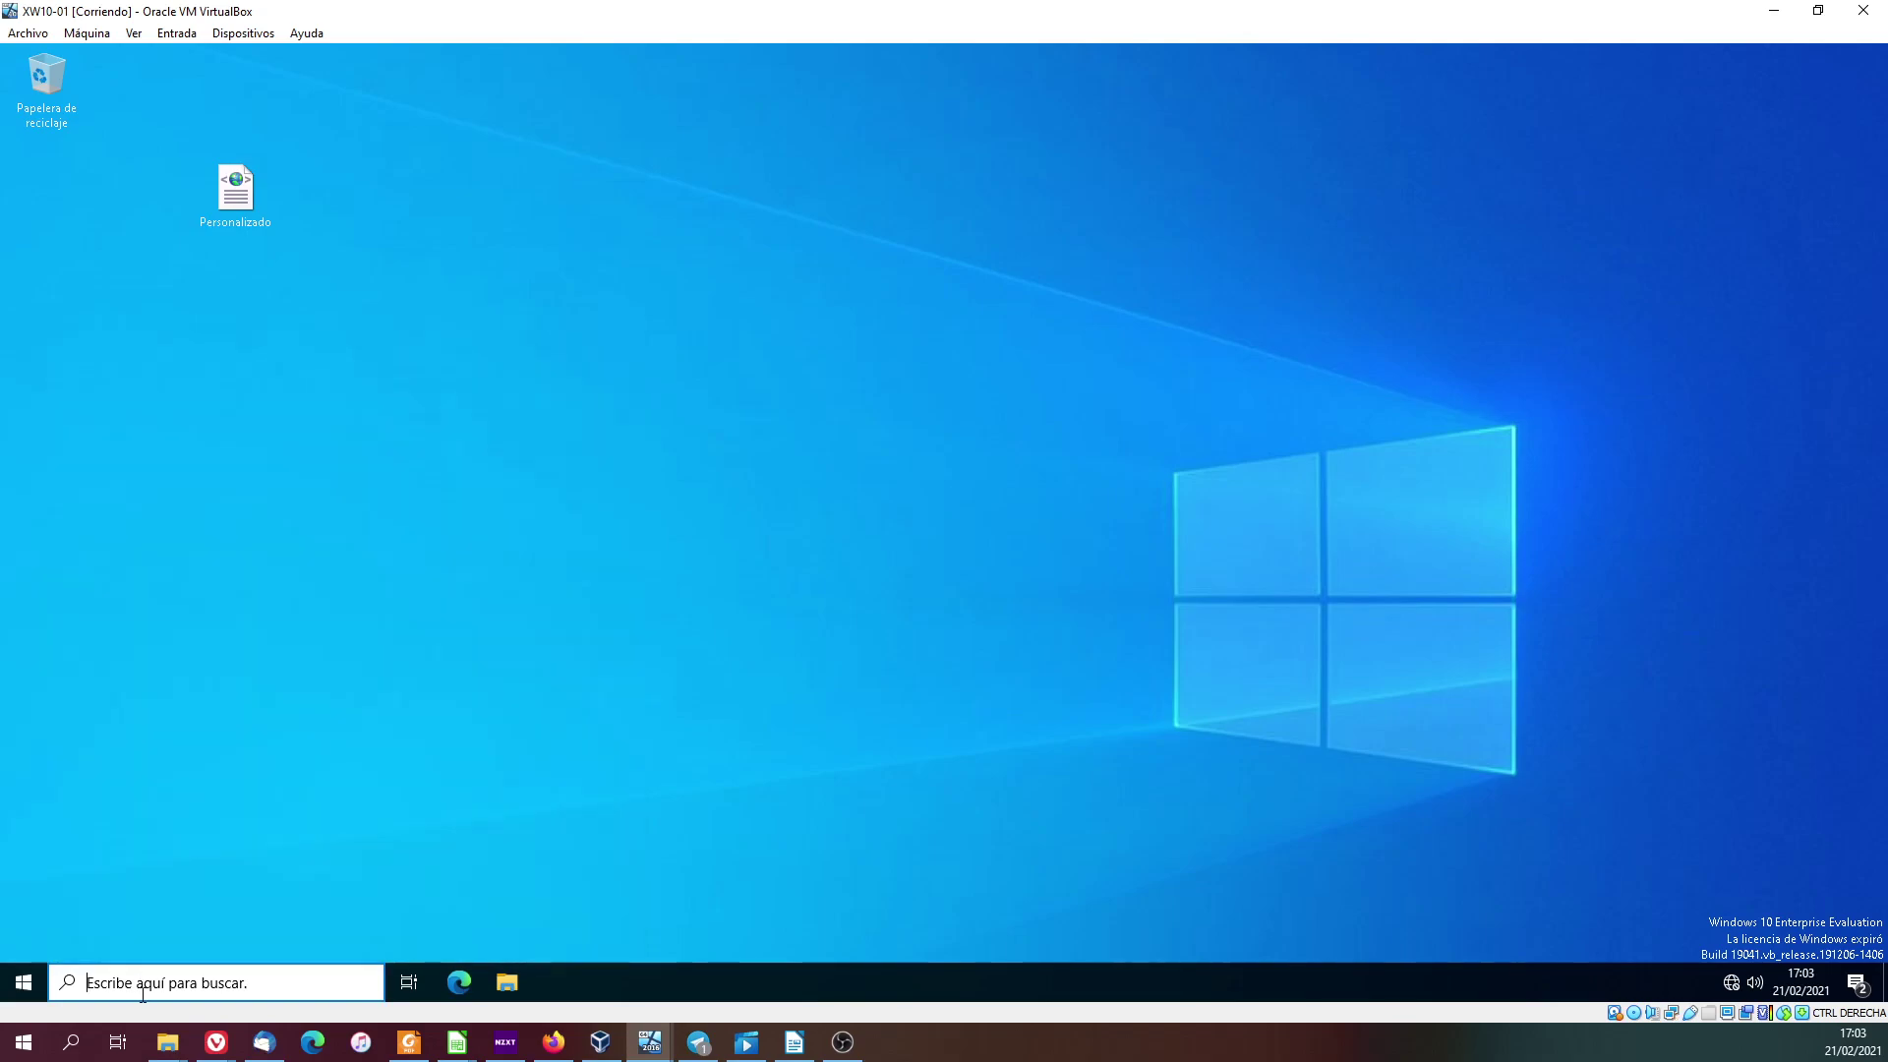
pyautogui.write('sistema')
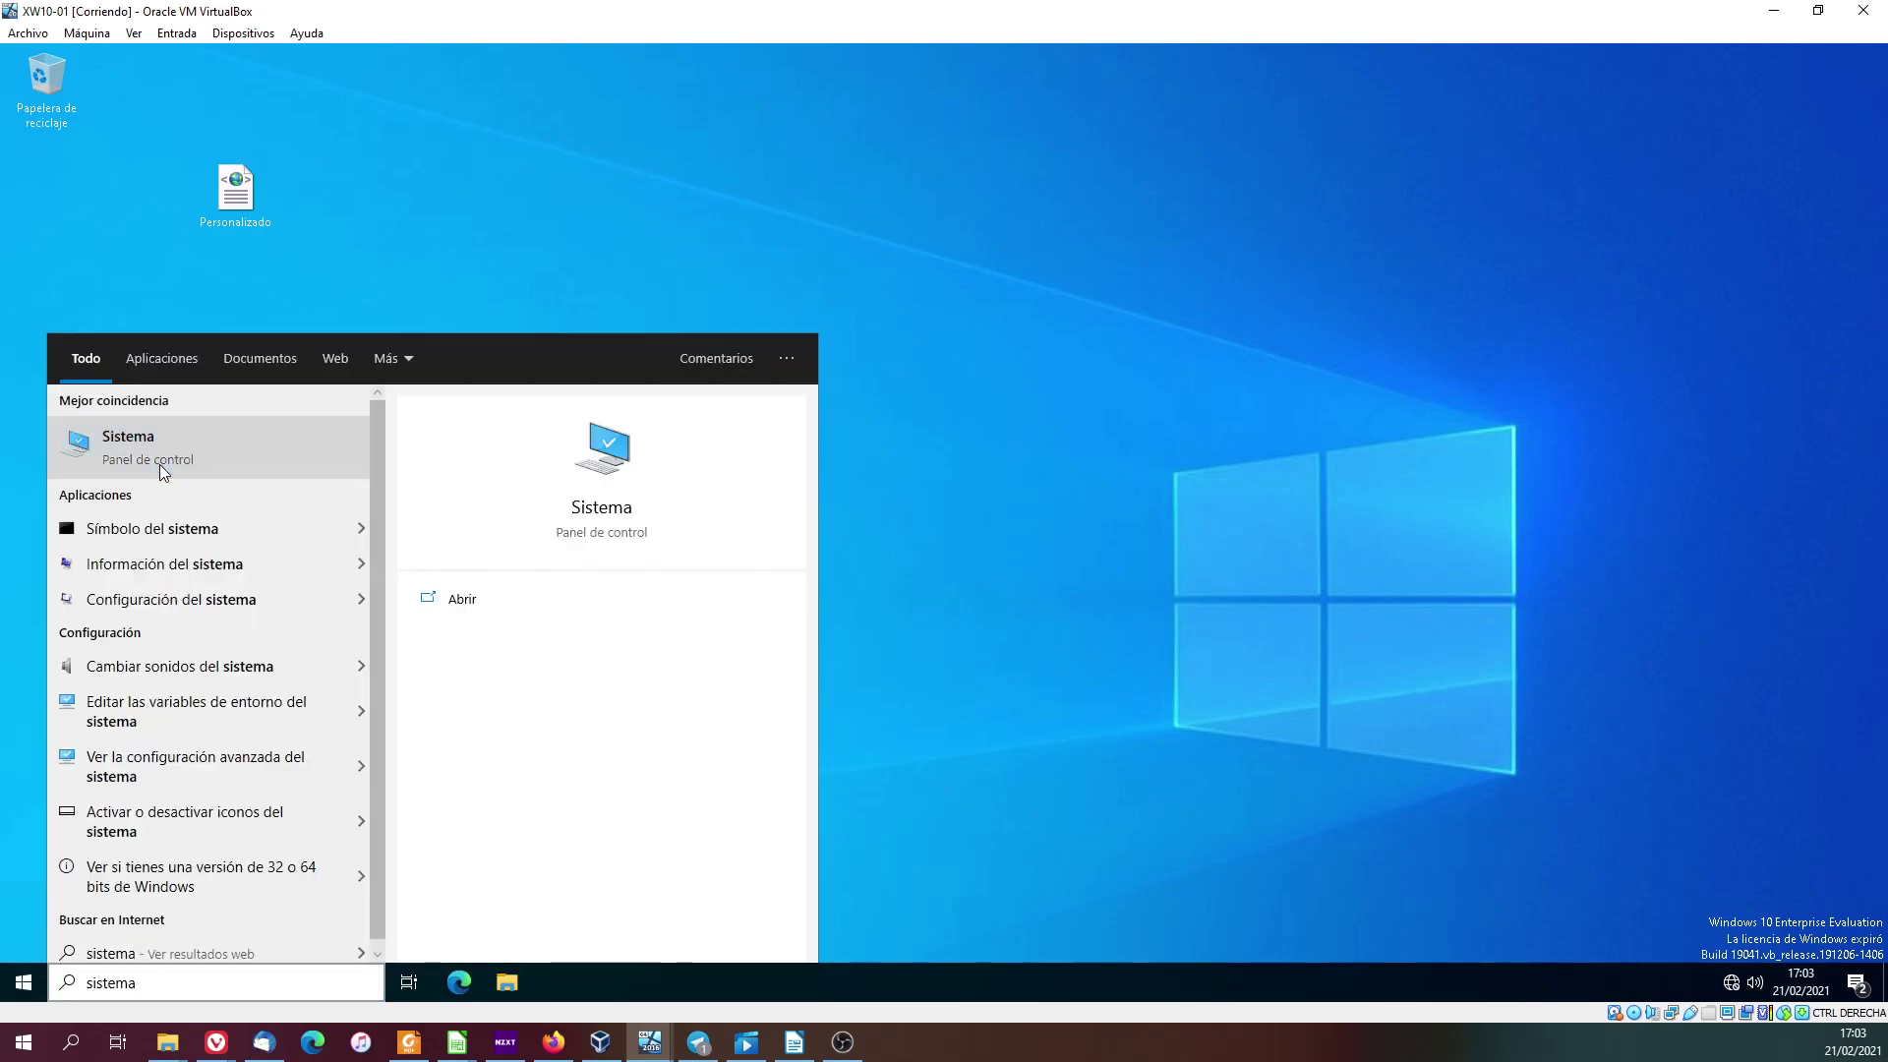
pyautogui.click(161, 470)
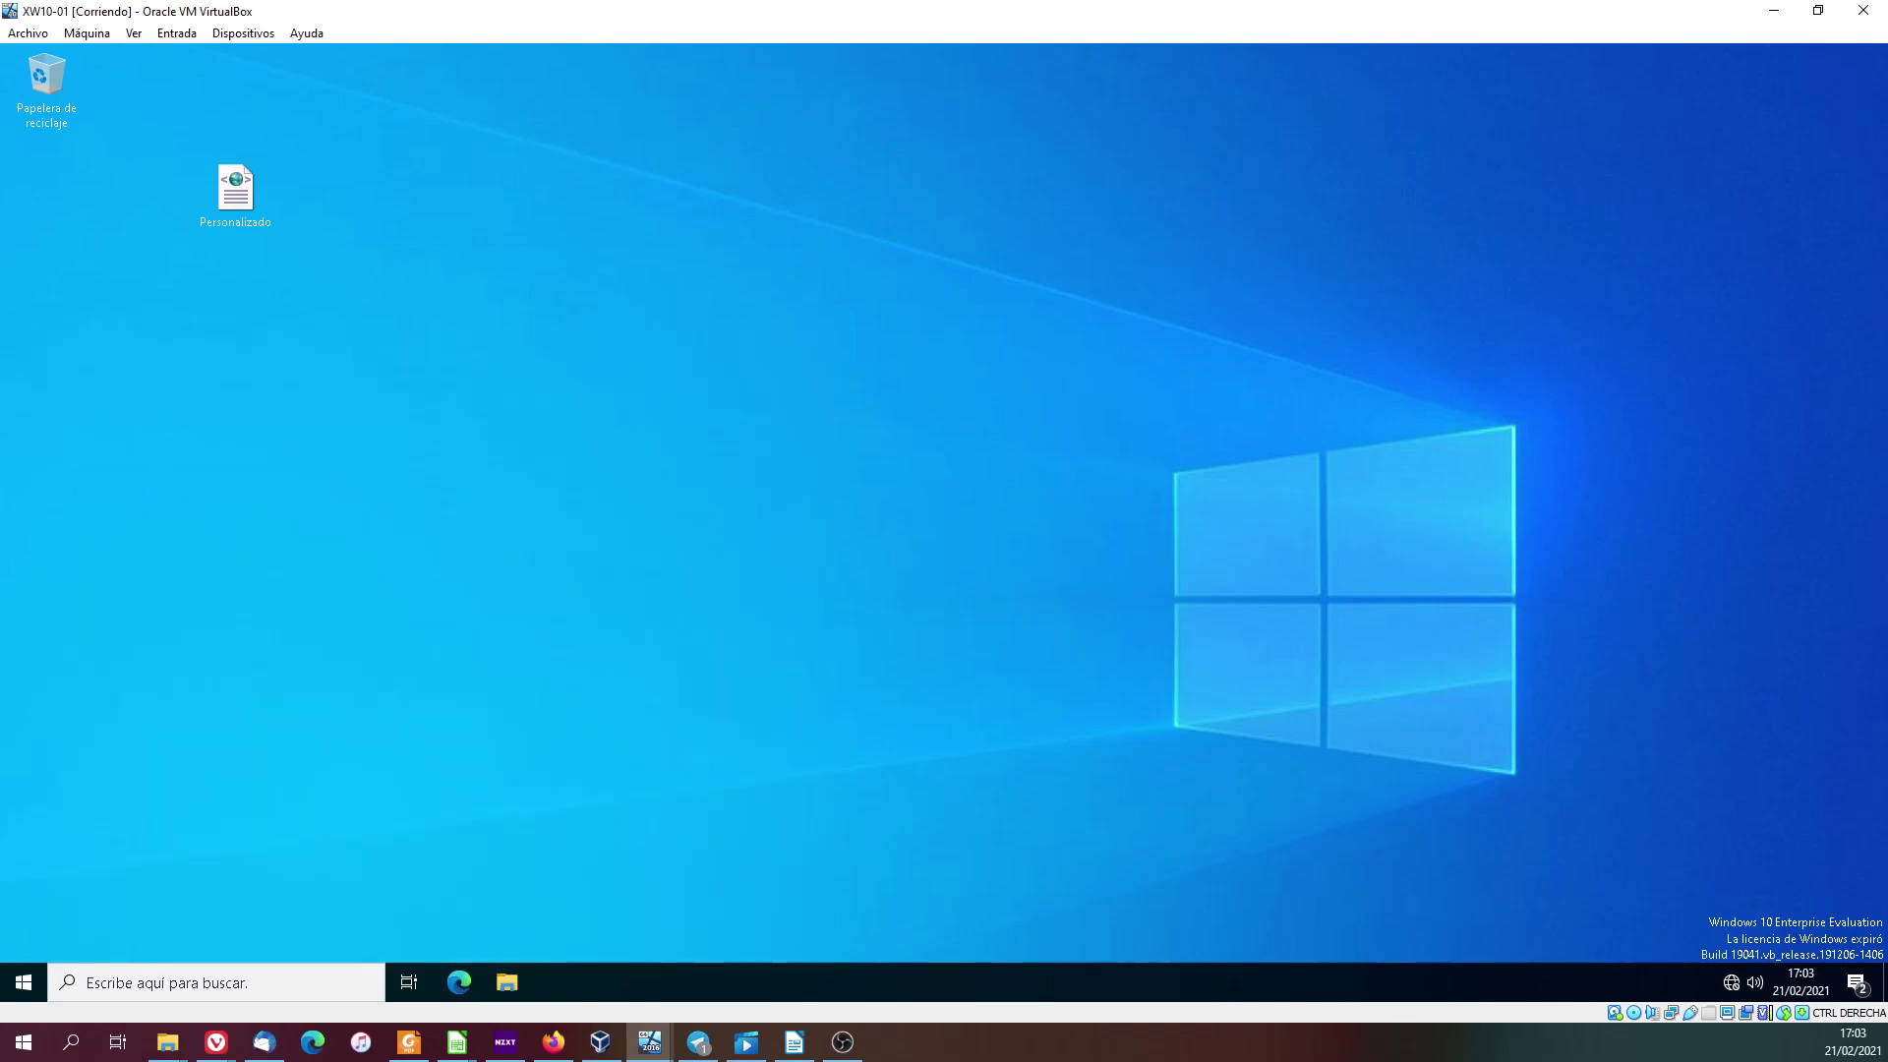